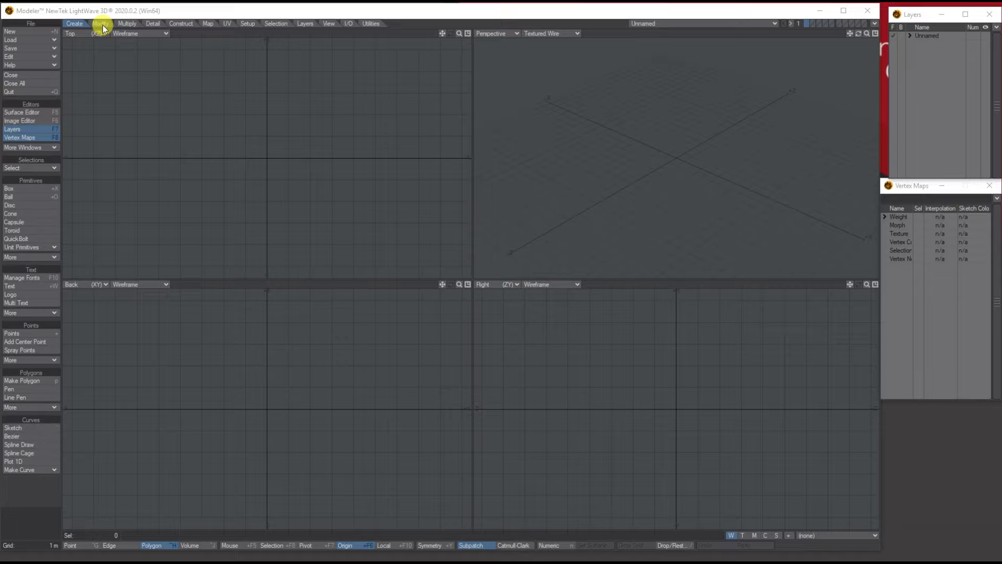
Start the Text Layers generator with CREATE as the text in Arial Black 900.
{"action": "left_click", "coordinate": [126, 24]}
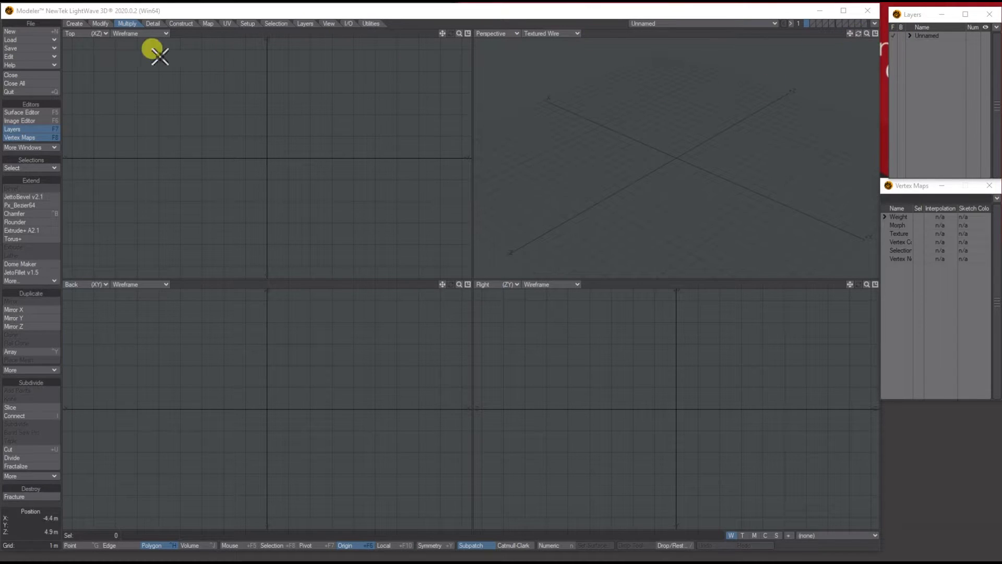
{"action": "left_click", "coordinate": [76, 25]}
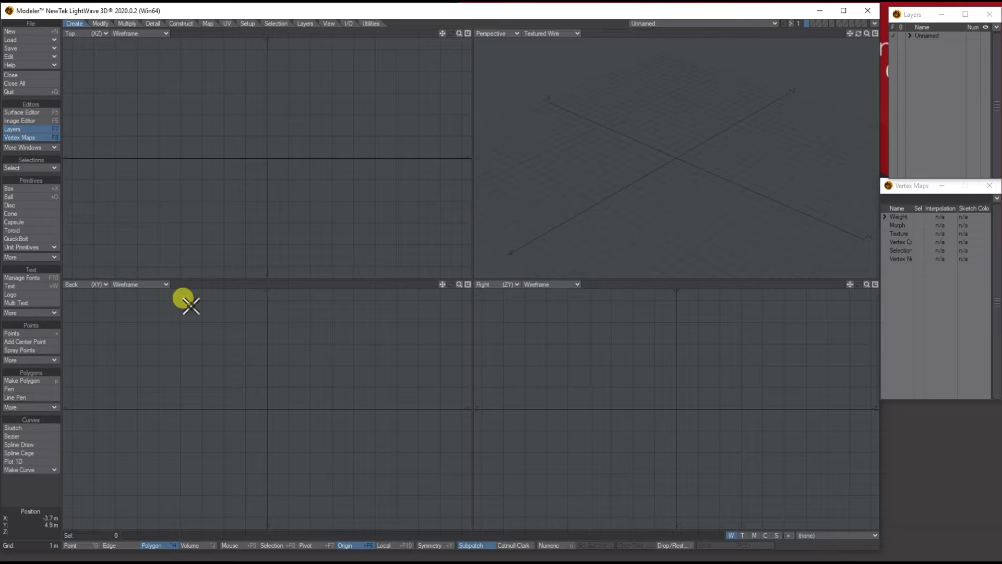
{"action": "left_click", "coordinate": [19, 287]}
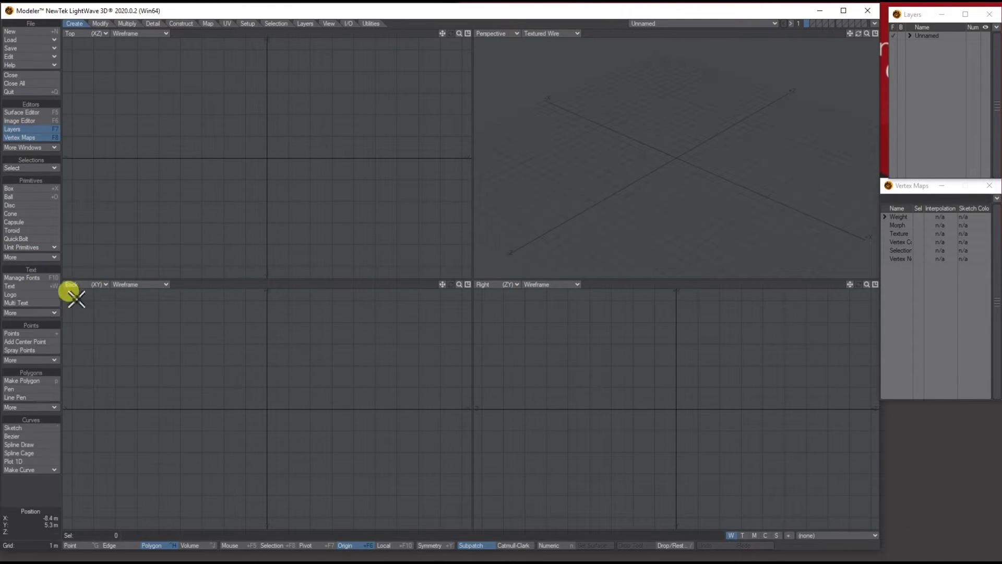
{"action": "left_click", "coordinate": [33, 313]}
{"action": "left_click", "coordinate": [33, 311]}
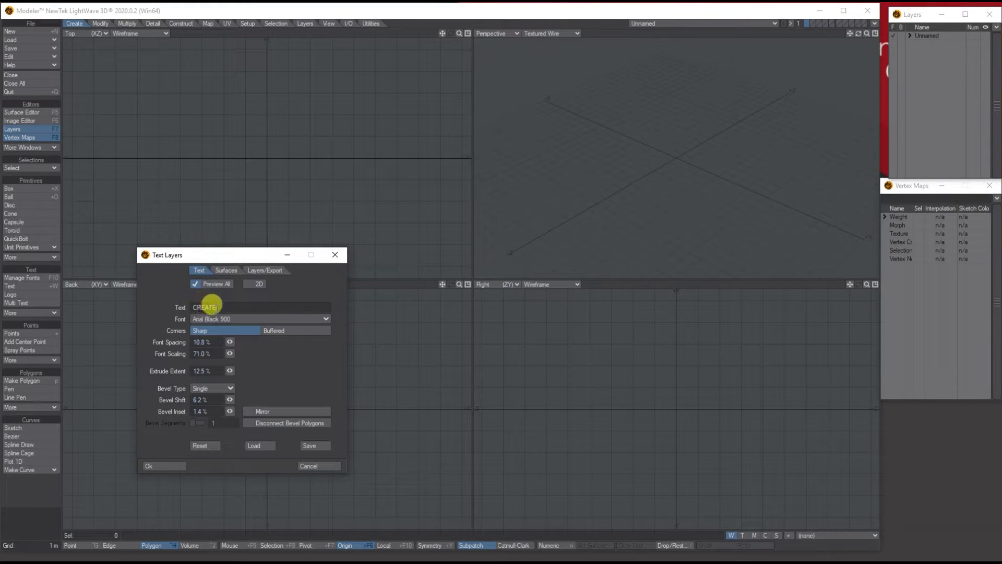
{"action": "left_click", "coordinate": [219, 305]}
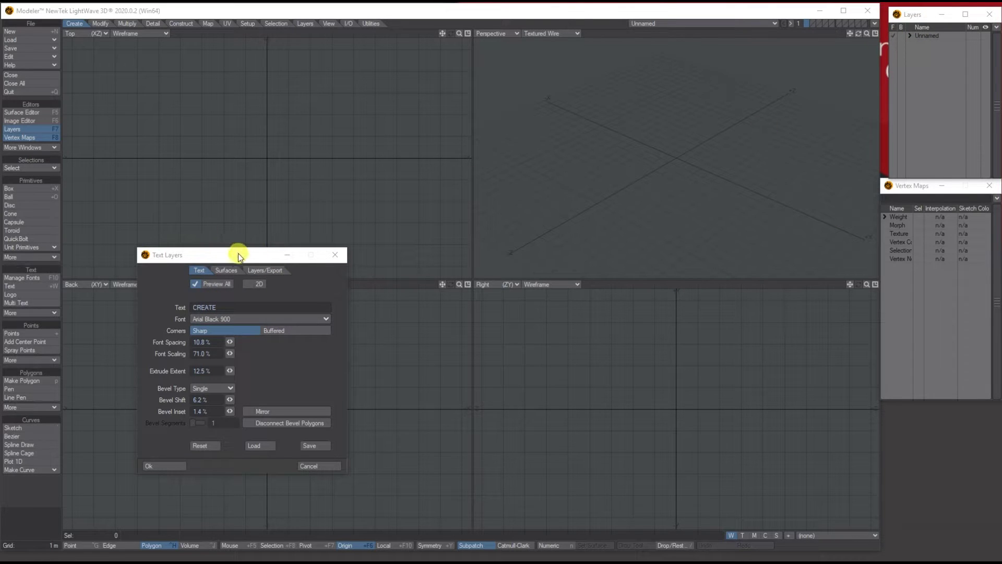
{"action": "left_click_drag", "start_coordinate": [238, 254], "coordinate": [239, 170]}
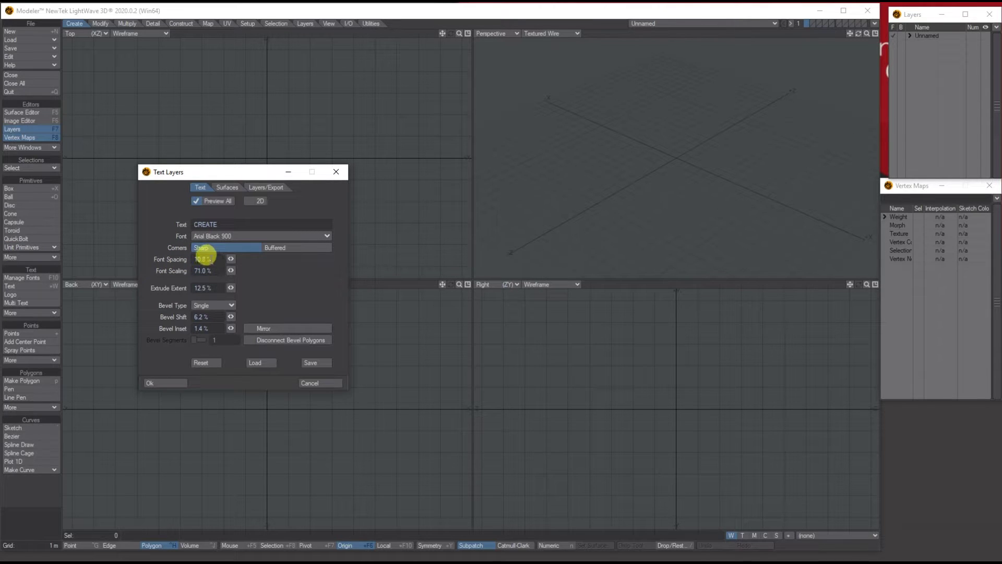
Set the text's extrude extent to 14.1 % and generate the word with one layer per letter.
{"action": "left_click", "coordinate": [204, 316]}
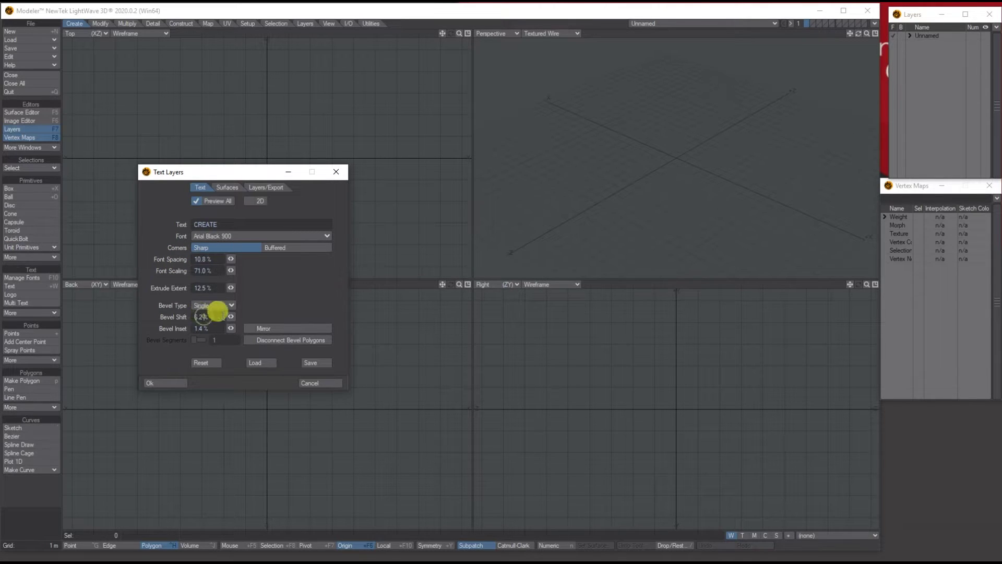
{"action": "left_click", "coordinate": [230, 287]}
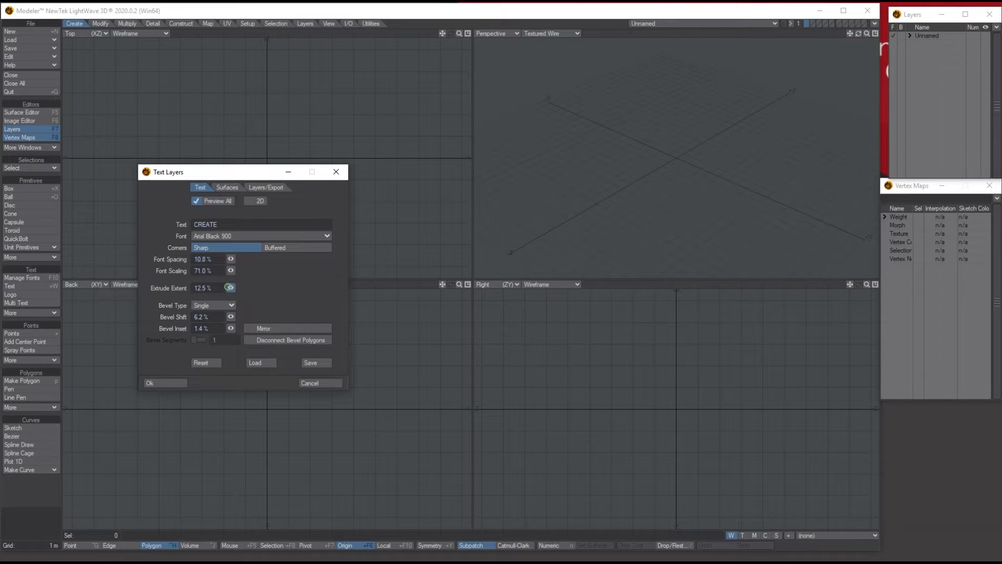
{"action": "left_click_drag", "start_coordinate": [230, 288], "coordinate": [224, 286]}
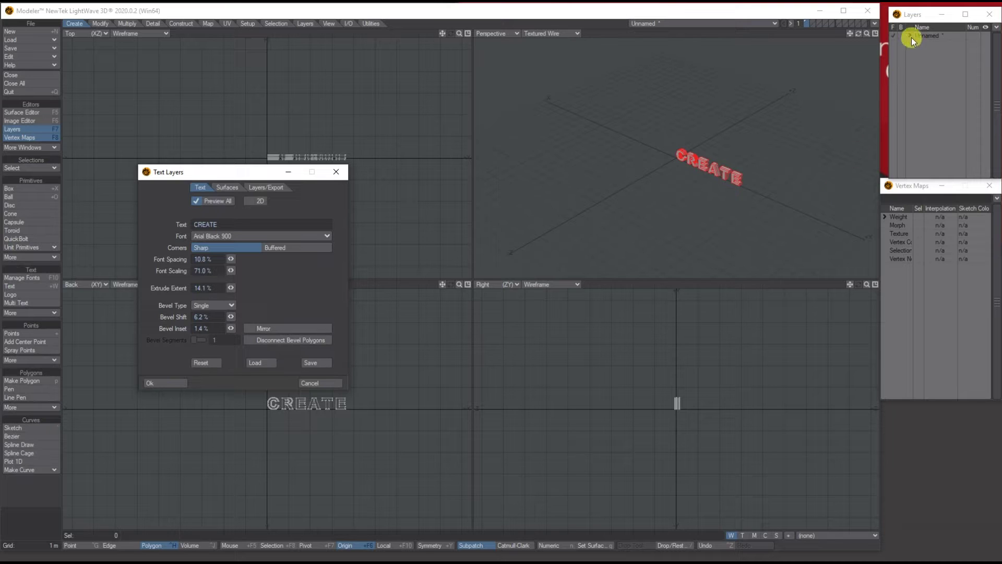
{"action": "left_click", "coordinate": [258, 190]}
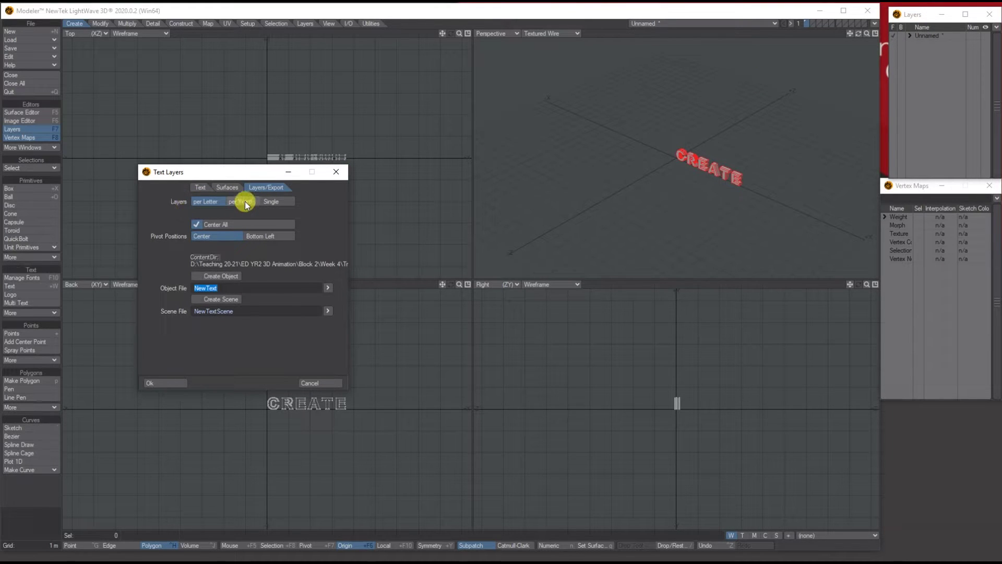
{"action": "left_click", "coordinate": [200, 186]}
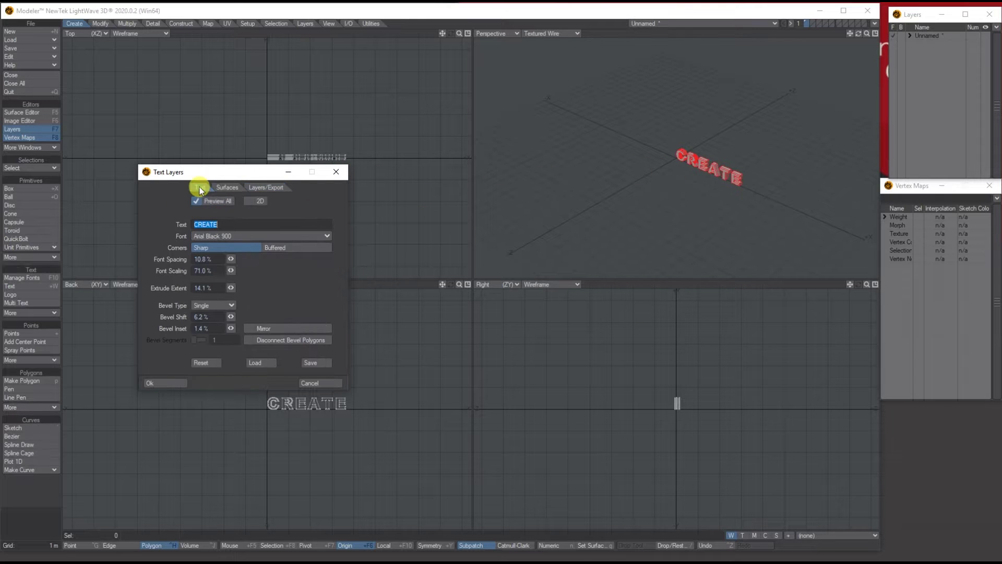
{"action": "left_click", "coordinate": [158, 381]}
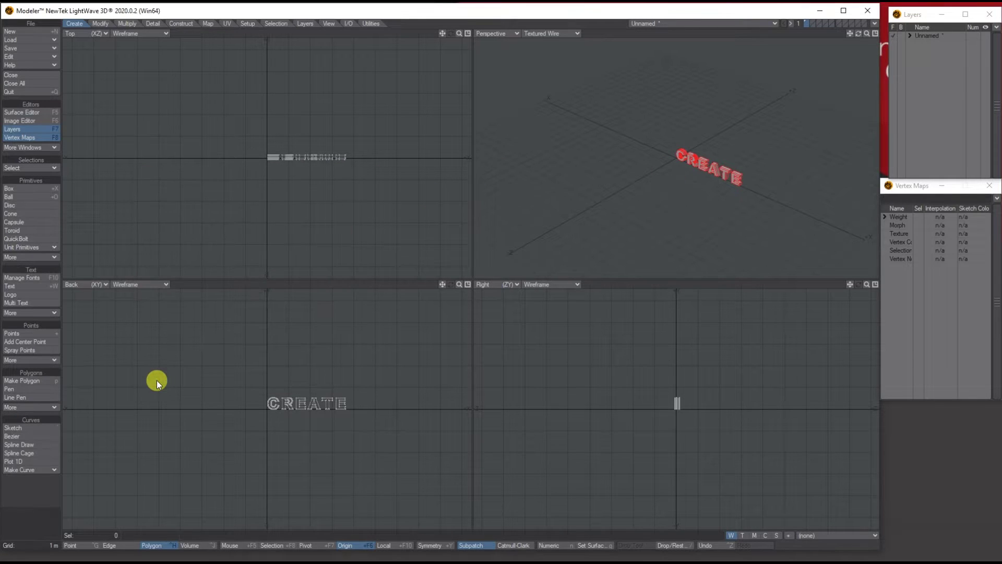
Expand the object's layer list and examine the separate letters of CREATE in perspective.
{"action": "left_click", "coordinate": [745, 117]}
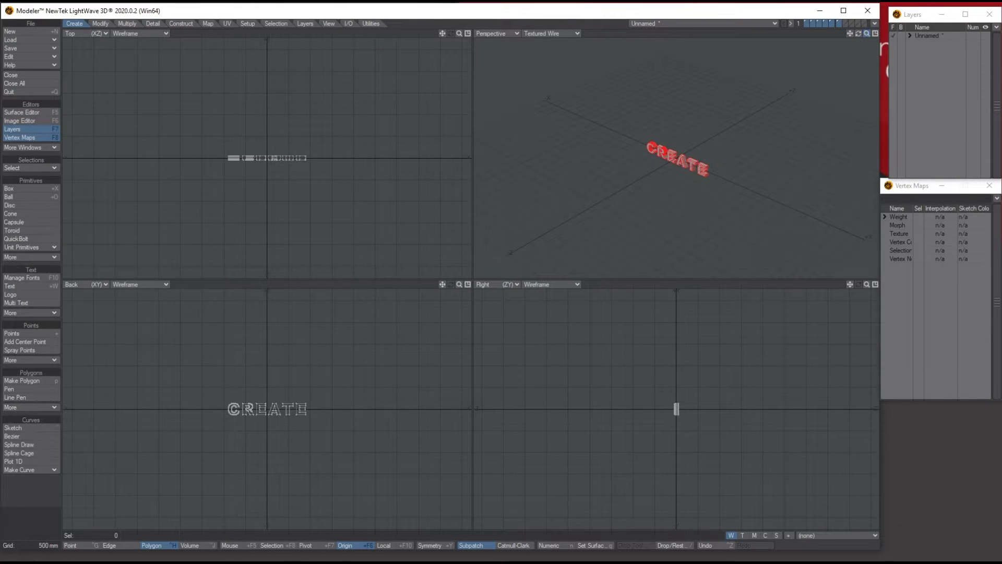
{"action": "left_click_drag", "start_coordinate": [866, 33], "coordinate": [918, 32]}
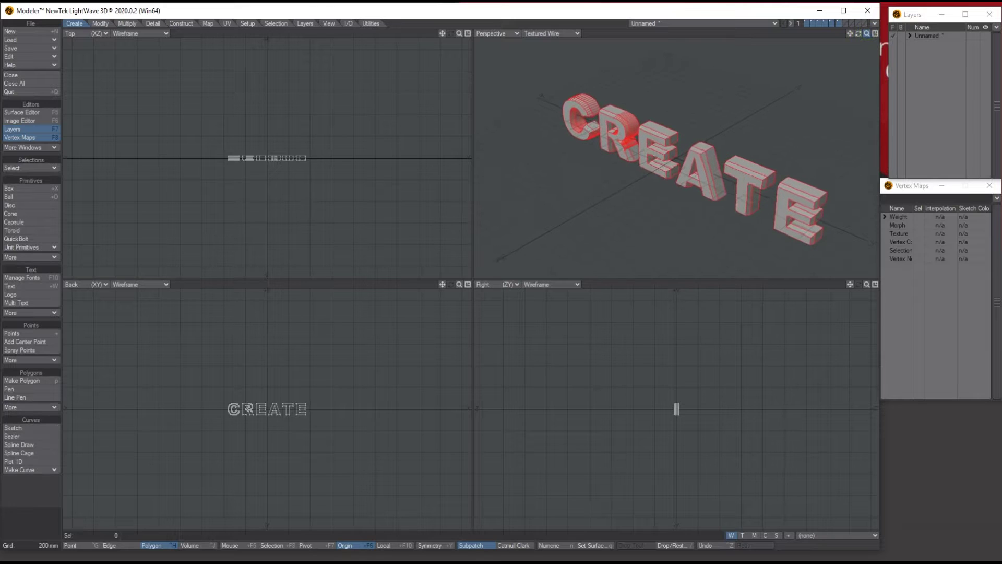
{"action": "left_click_drag", "start_coordinate": [858, 33], "coordinate": [900, 36]}
{"action": "left_click", "coordinate": [908, 35]}
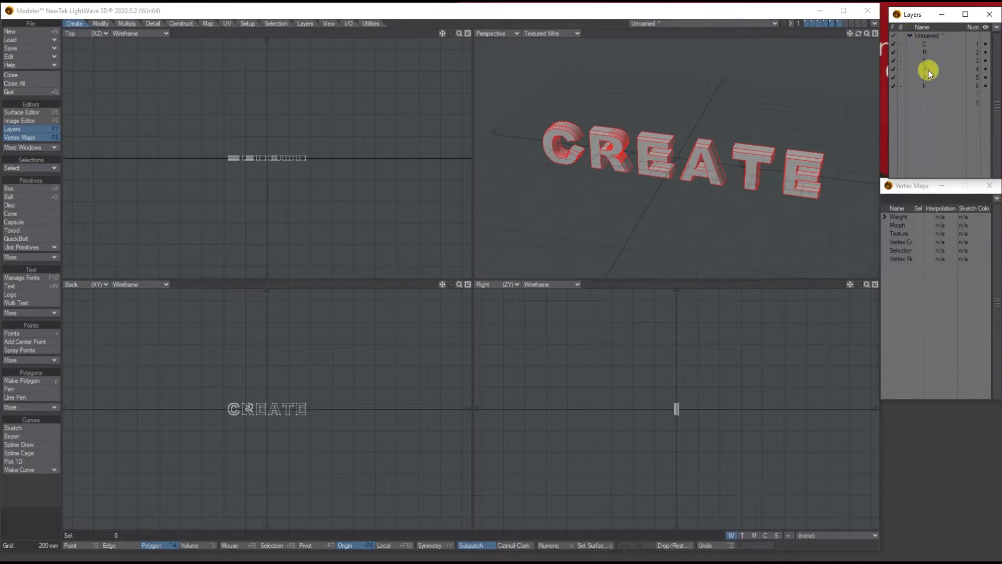
{"action": "left_click", "coordinate": [457, 11]}
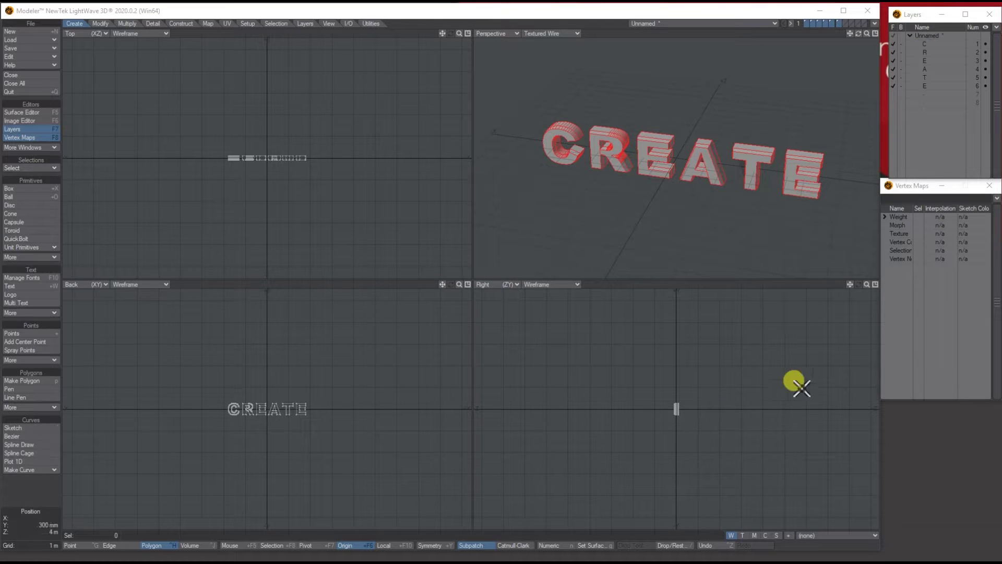
Rotate all the letters so they lie flat with their bevelled faces up, and lower them slightly towards the ground line.
{"action": "left_click_drag", "start_coordinate": [861, 284], "coordinate": [868, 286]}
{"action": "key", "text": "y"}
{"action": "left_click_drag", "start_coordinate": [676, 416], "coordinate": [669, 390]}
{"action": "key", "text": "t"}
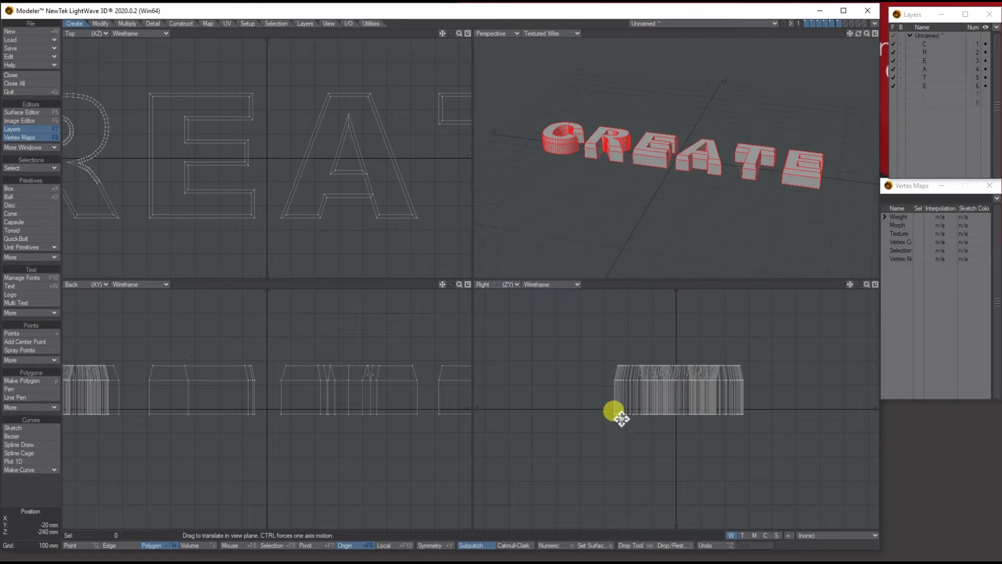
{"action": "left_click_drag", "start_coordinate": [629, 396], "coordinate": [629, 398]}
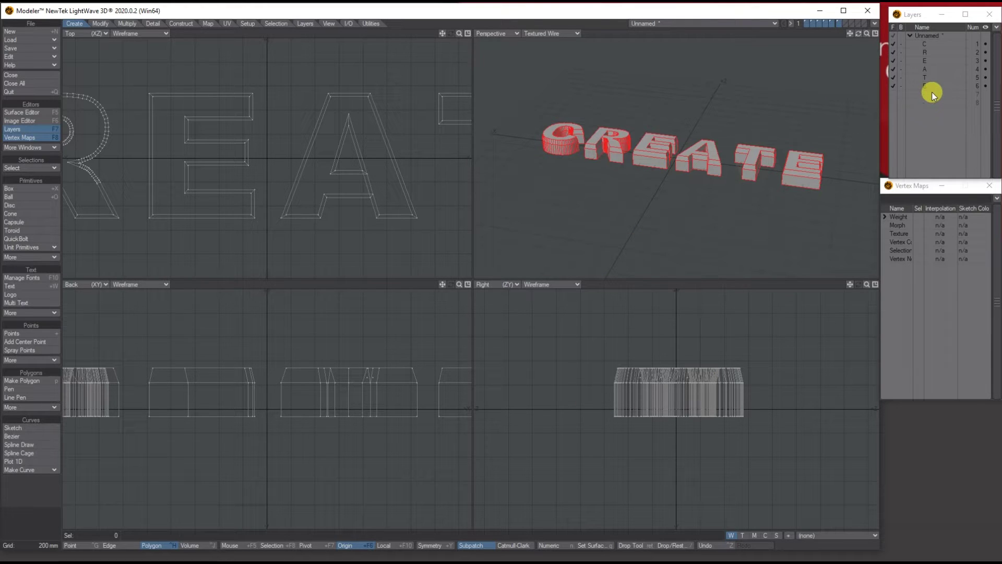
Center each letter layer, from C through the final E, individually at the origin.
{"action": "left_click", "coordinate": [928, 44]}
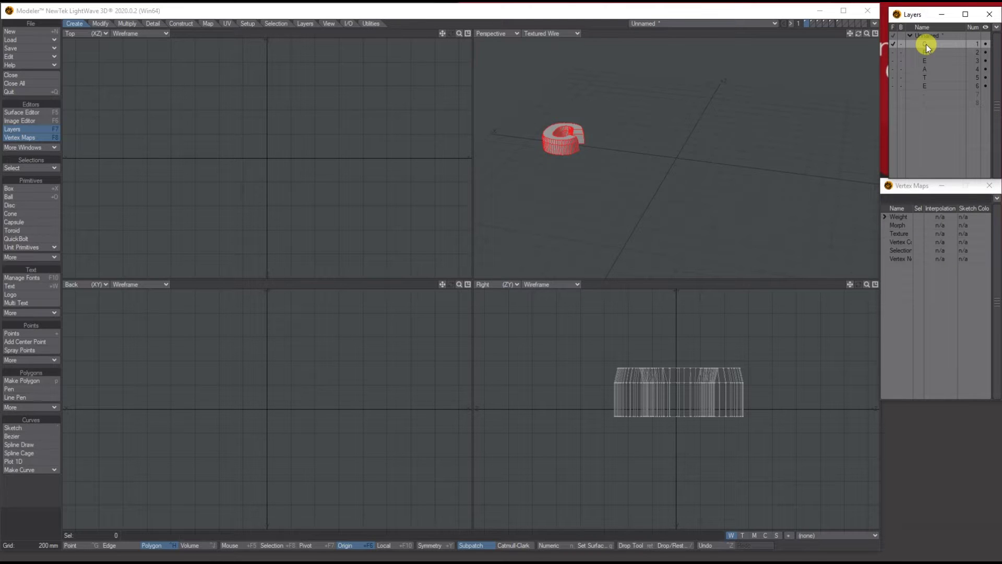
{"action": "left_click", "coordinate": [100, 24]}
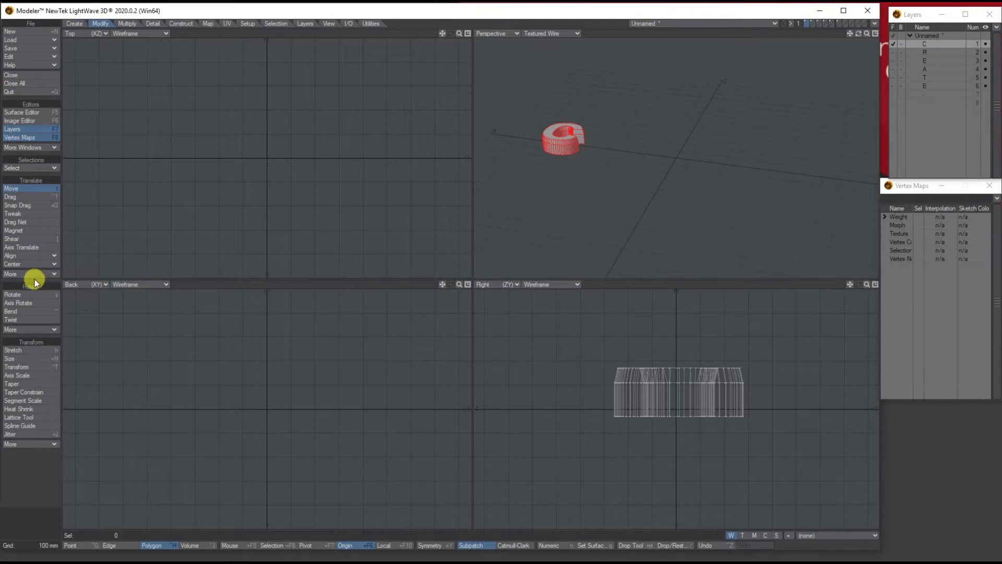
{"action": "left_click", "coordinate": [23, 264]}
{"action": "left_click", "coordinate": [45, 260]}
{"action": "left_click", "coordinate": [925, 52]}
{"action": "left_click", "coordinate": [933, 61]}
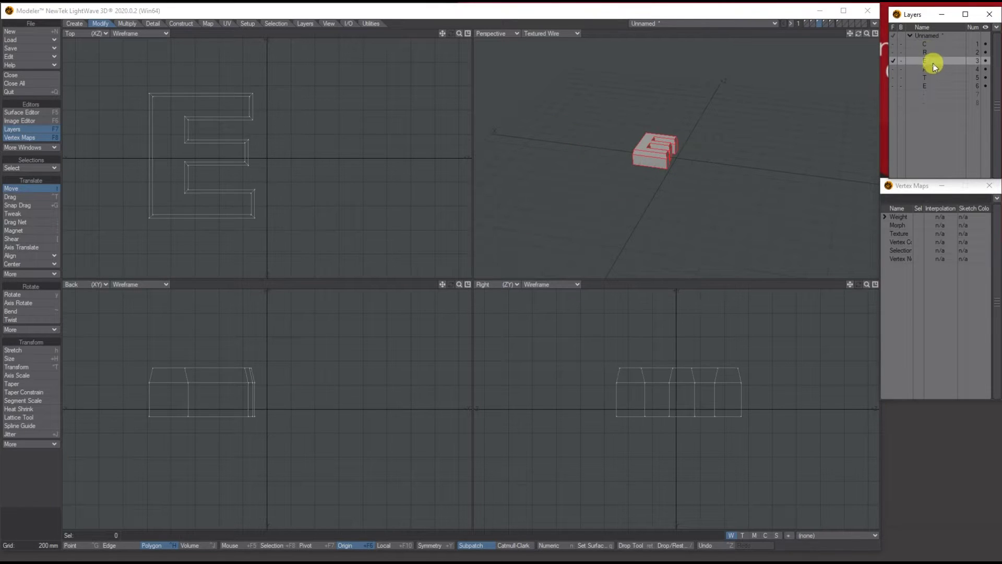
{"action": "left_click", "coordinate": [931, 69]}
{"action": "left_click", "coordinate": [928, 78]}
{"action": "left_click", "coordinate": [929, 83]}
{"action": "left_click", "coordinate": [928, 45]}
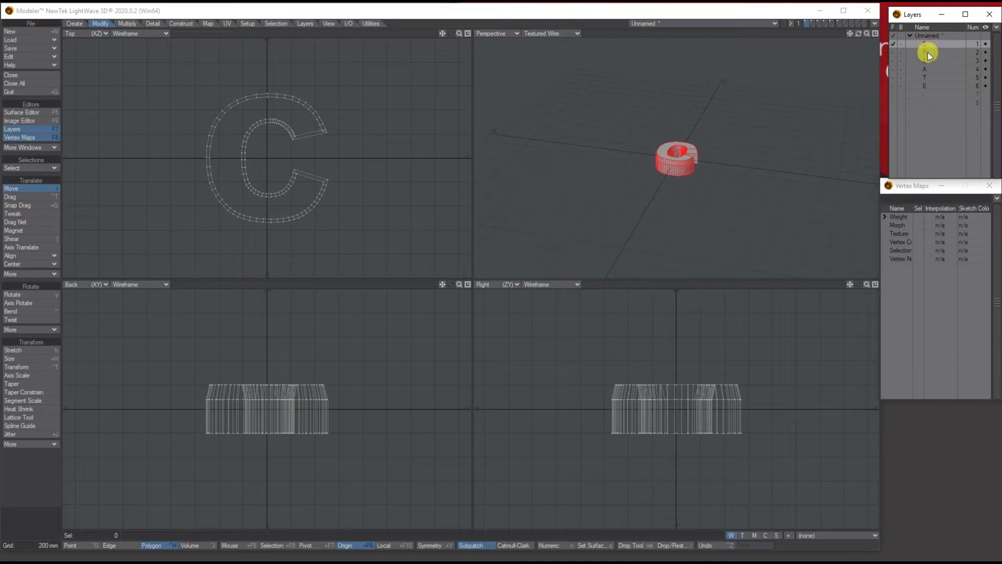
Create a tessellated ball with 4 segments and a 5 m radius at the origin in empty layer 7, with the letters as background.
{"action": "left_click", "coordinate": [928, 92]}
{"action": "left_click", "coordinate": [903, 36]}
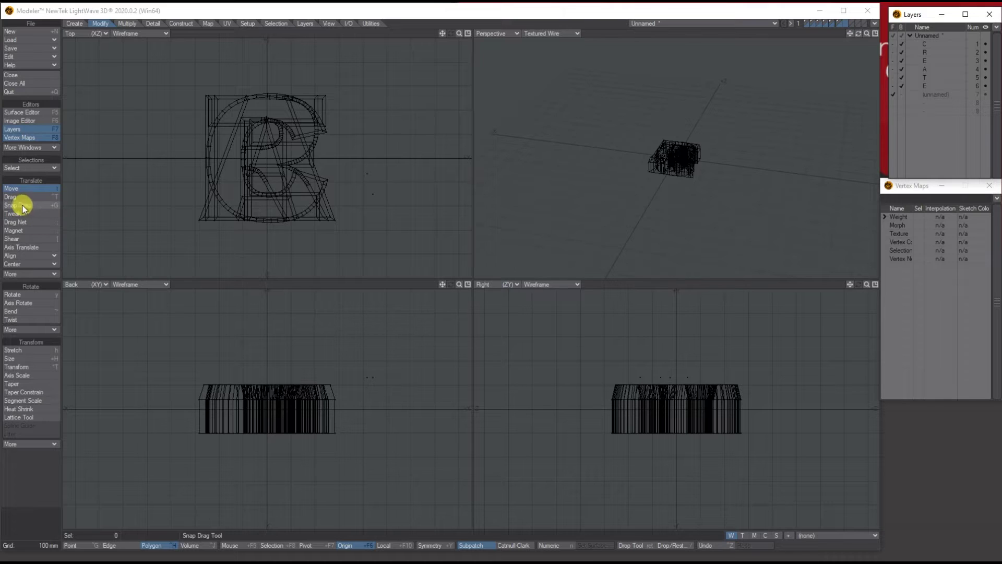
{"action": "left_click", "coordinate": [74, 24]}
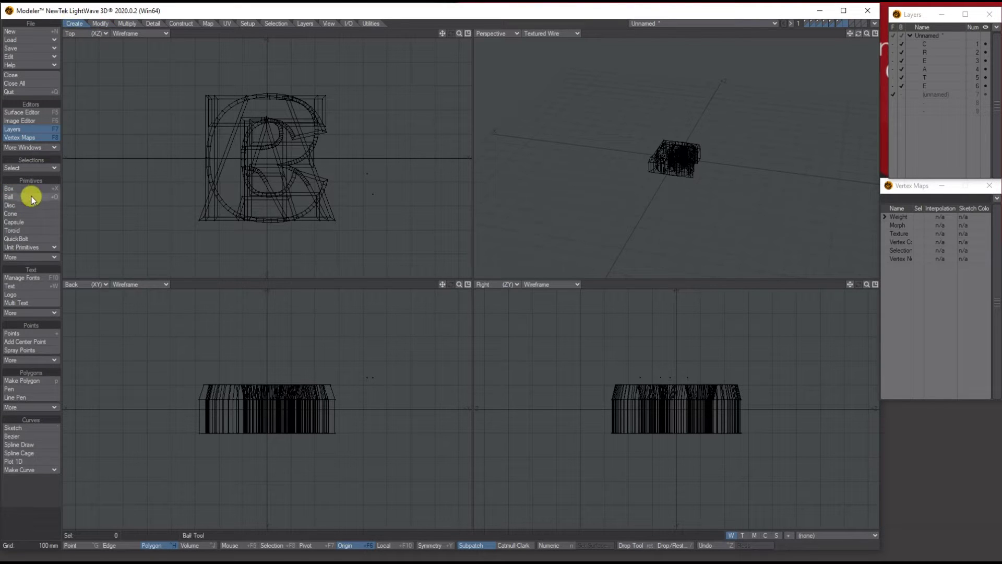
{"action": "key", "text": "n"}
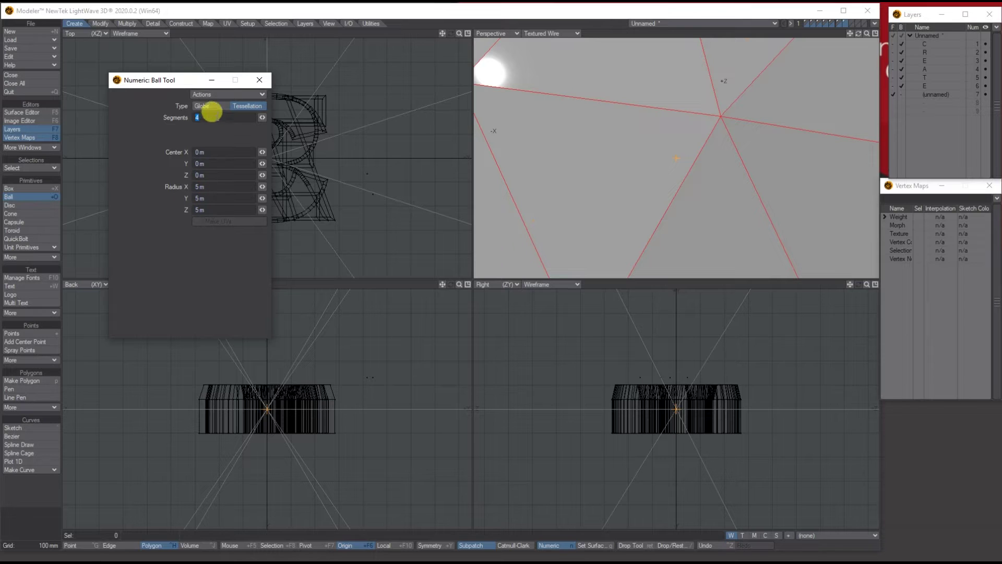
{"action": "left_click", "coordinate": [210, 106]}
{"action": "left_click", "coordinate": [252, 106]}
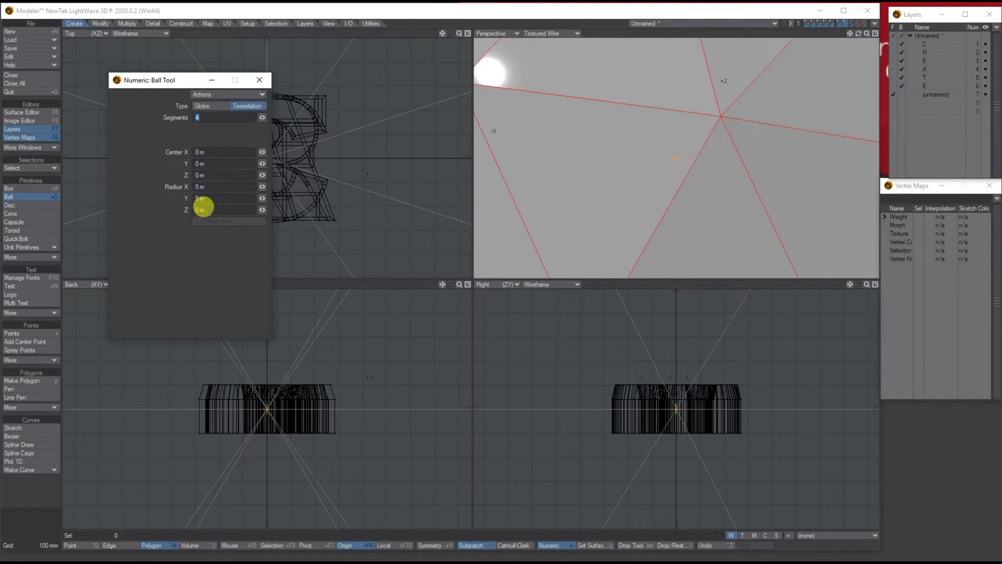
{"action": "left_click", "coordinate": [260, 80]}
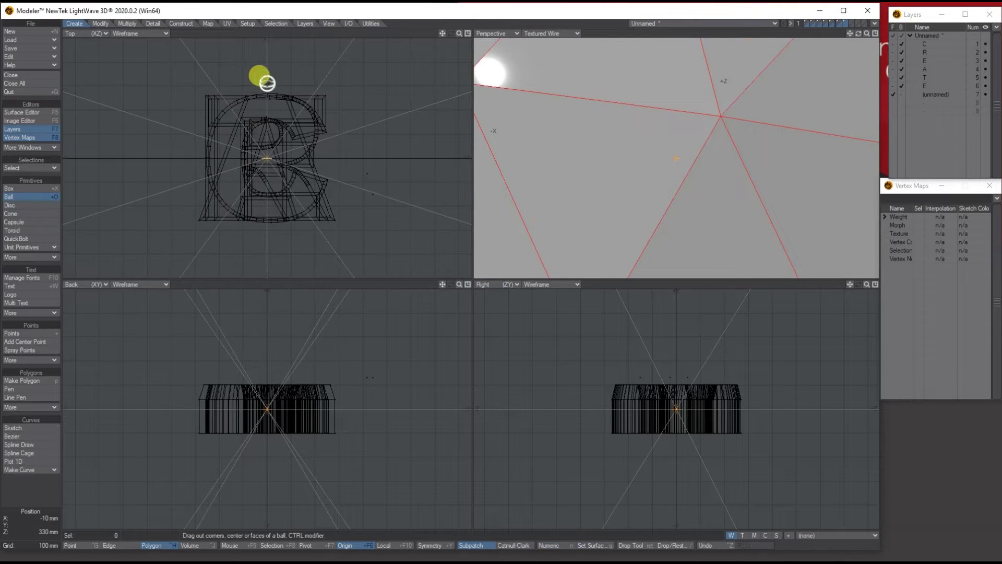
{"action": "key", "text": "space"}
{"action": "key", "text": "a"}
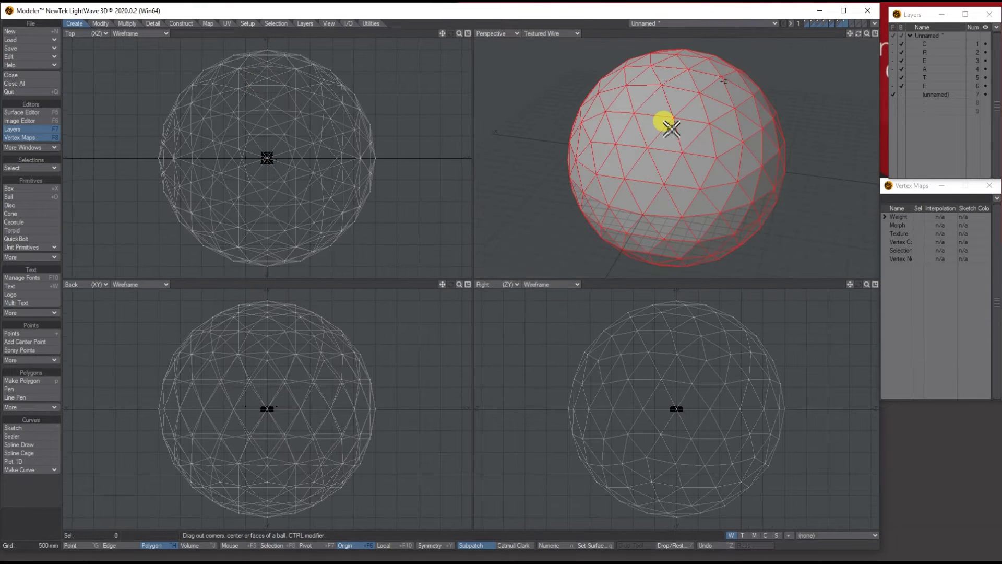
Convert the ball to subpatches and name its layer Ball.
{"action": "key", "text": "Tab"}
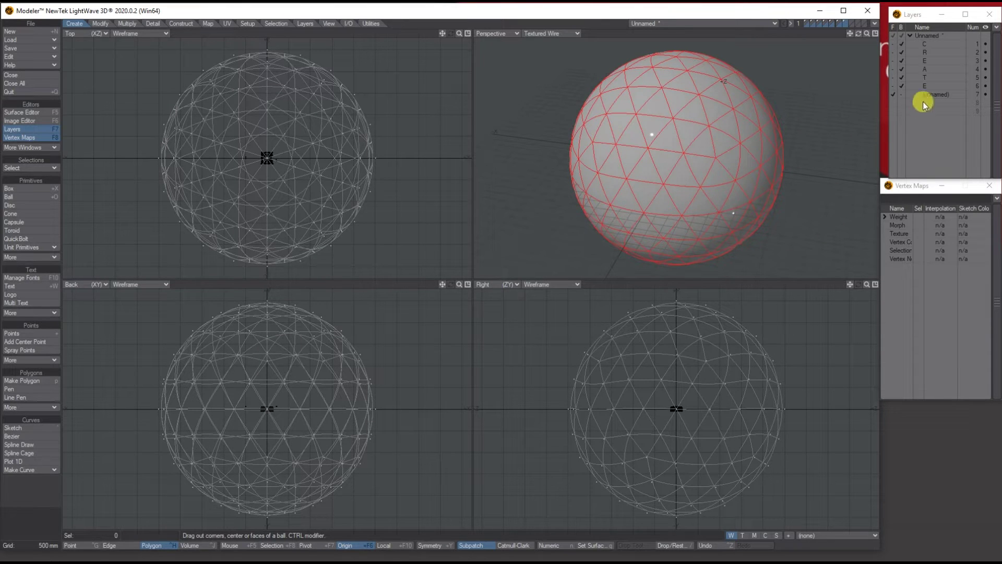
{"action": "double_click", "coordinate": [937, 95]}
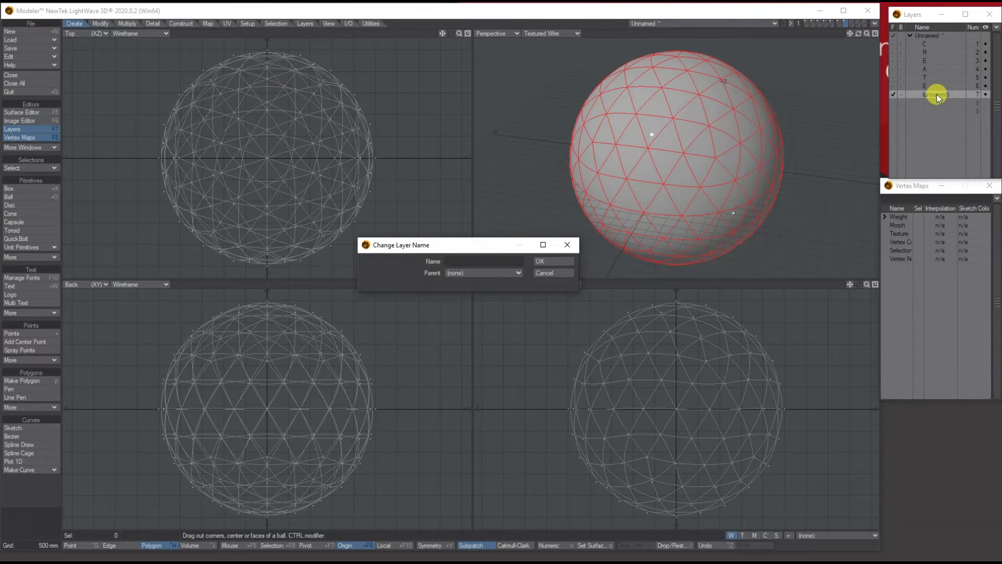
{"action": "left_click", "coordinate": [564, 261]}
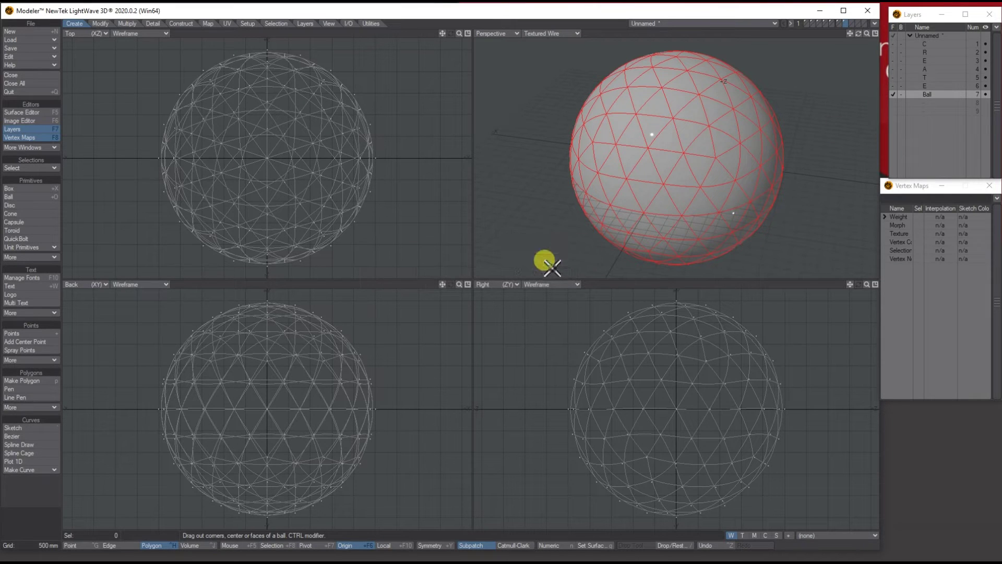
Set letter layer C as the background behind the ball and enlarge the Perspective view to fill the window.
{"action": "left_click", "coordinate": [901, 43]}
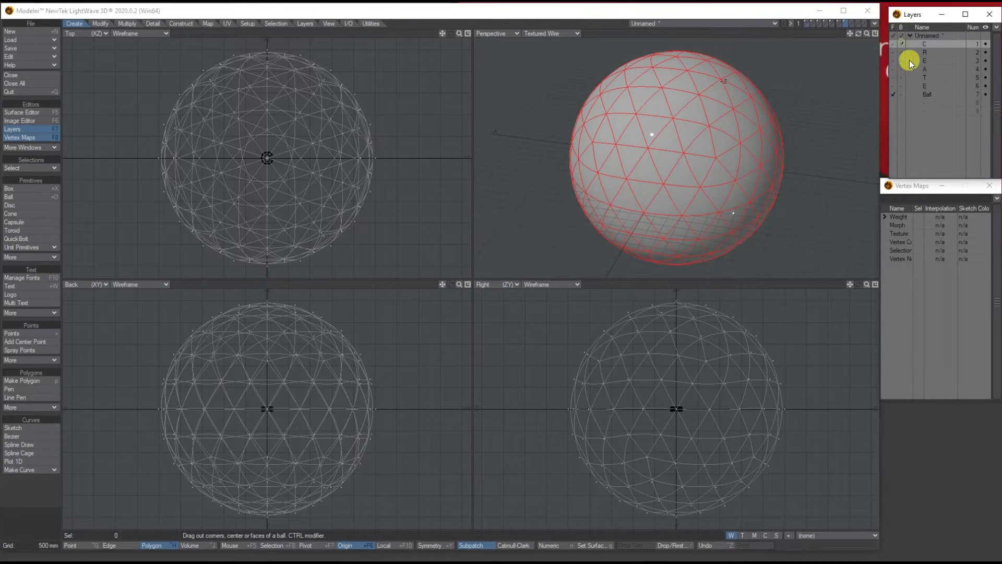
{"action": "left_click", "coordinate": [134, 23]}
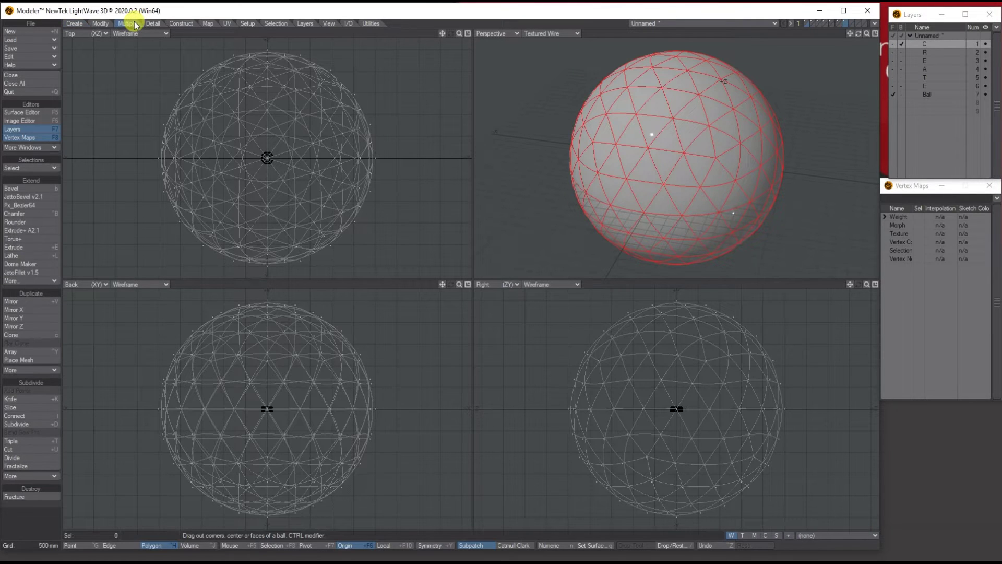
{"action": "left_click", "coordinate": [874, 34]}
{"action": "left_click_drag", "start_coordinate": [867, 33], "coordinate": [909, 33]}
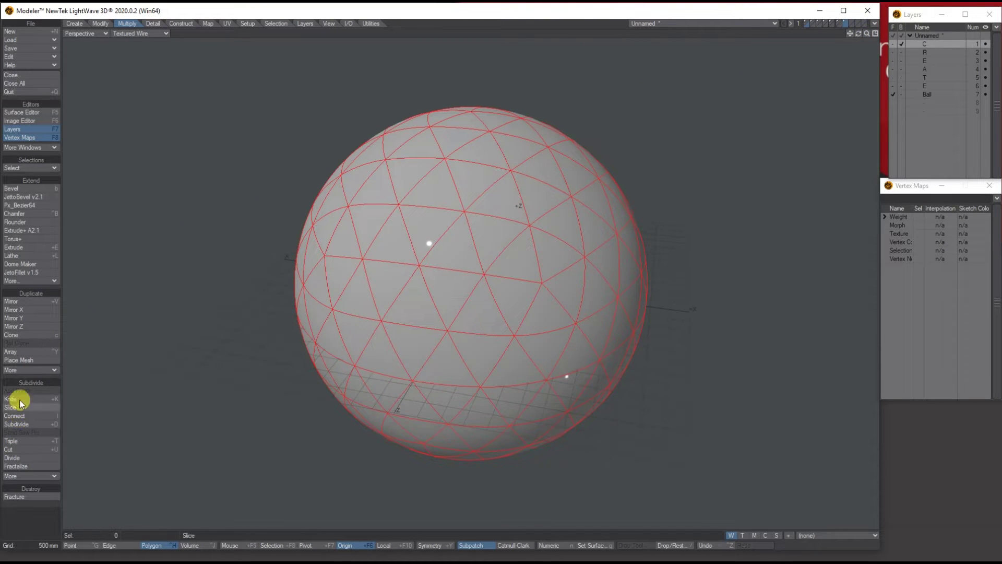
Place three C letters of different sizes and rotations on the ball's upper front with Place Mesh.
{"action": "left_click", "coordinate": [23, 362]}
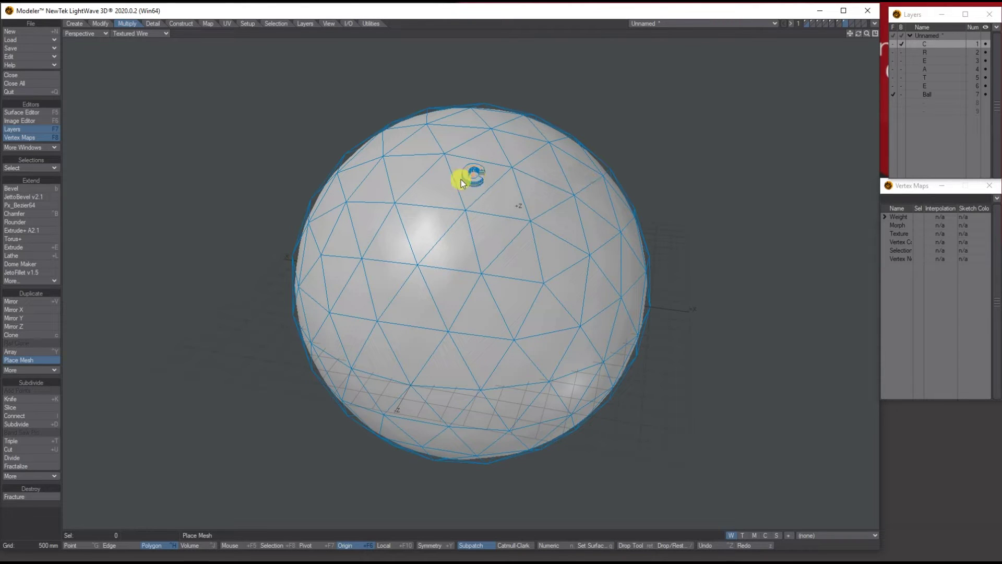
{"action": "left_click_drag", "start_coordinate": [473, 190], "coordinate": [496, 117]}
{"action": "left_click_drag", "start_coordinate": [485, 180], "coordinate": [434, 48]}
{"action": "left_click_drag", "start_coordinate": [395, 249], "coordinate": [320, 302]}
{"action": "left_click_drag", "start_coordinate": [559, 256], "coordinate": [524, 271]}
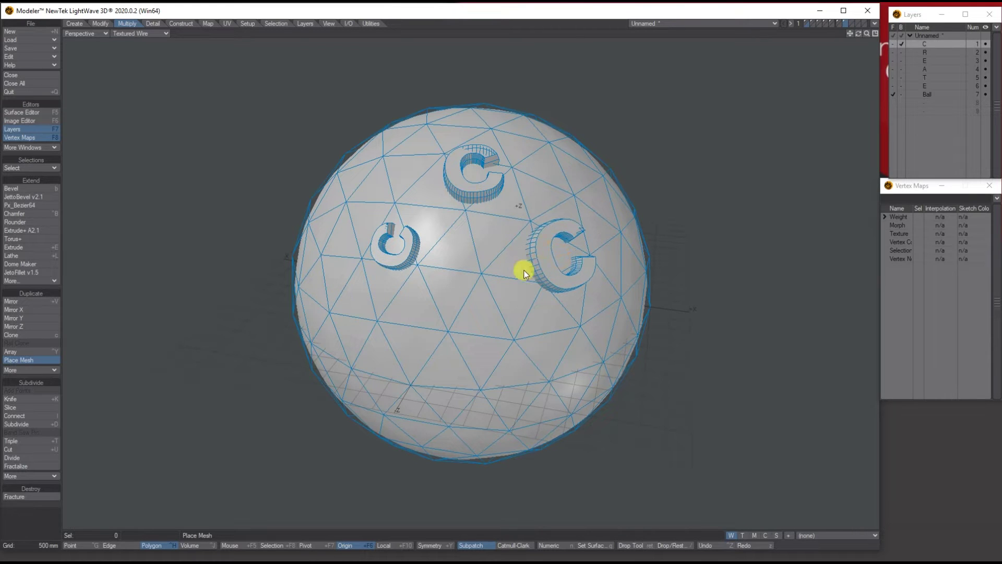
Scatter more C letters across the ball's front and top, varying their sizes and rotations between the first three.
{"action": "left_click", "coordinate": [423, 310]}
{"action": "left_click", "coordinate": [494, 371]}
{"action": "left_click", "coordinate": [483, 278]}
{"action": "left_click_drag", "start_coordinate": [392, 160], "coordinate": [499, 212]}
{"action": "left_click_drag", "start_coordinate": [560, 167], "coordinate": [500, 212]}
{"action": "left_click", "coordinate": [530, 191]}
{"action": "left_click", "coordinate": [531, 193]}
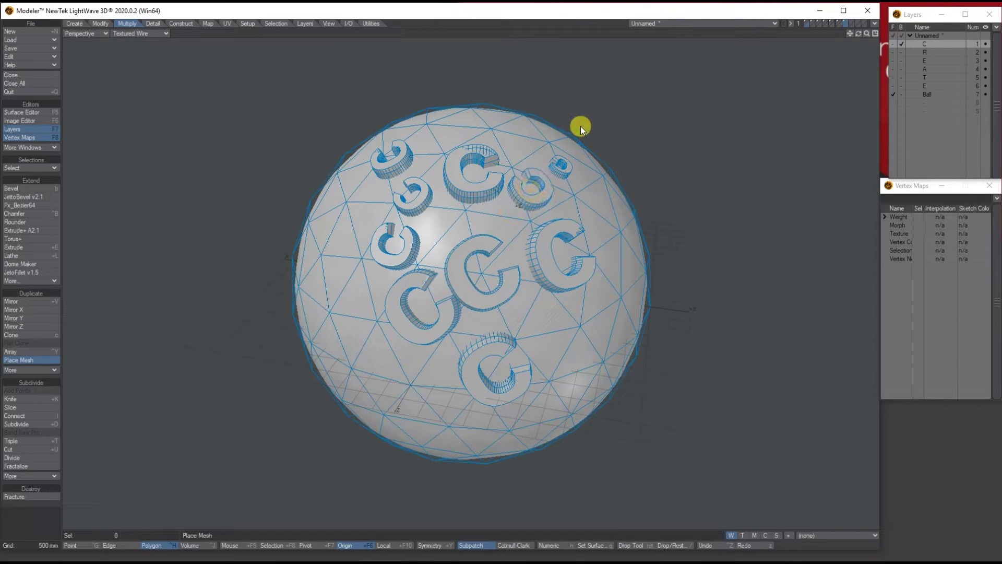
Place C letters on the neighbouring side of the ball, mixing one very large copy with several tiny and medium ones.
{"action": "left_click_drag", "start_coordinate": [859, 34], "coordinate": [734, 185]}
{"action": "left_click_drag", "start_coordinate": [612, 311], "coordinate": [684, 97]}
{"action": "left_click_drag", "start_coordinate": [548, 173], "coordinate": [499, 417]}
{"action": "left_click_drag", "start_coordinate": [454, 266], "coordinate": [393, 366]}
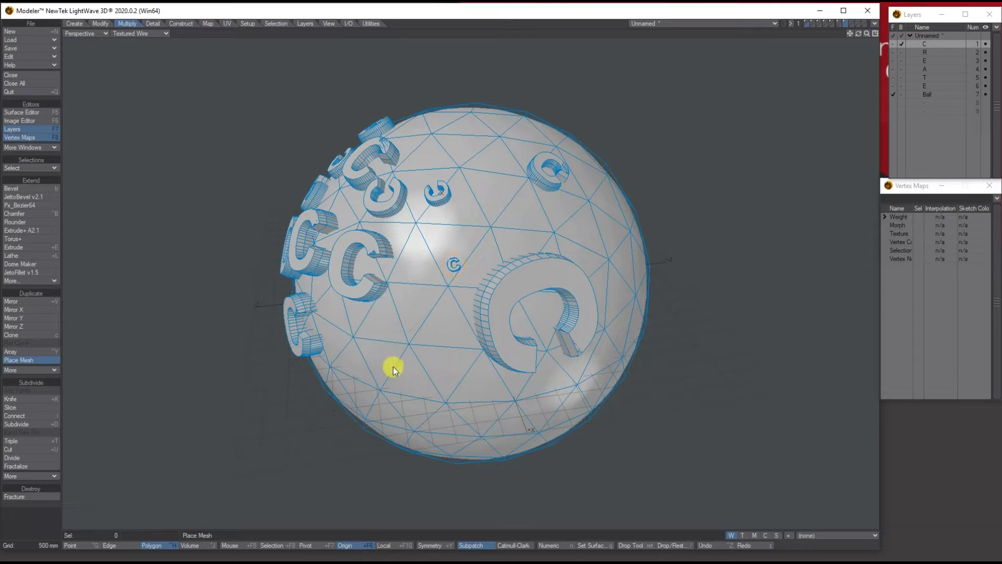
{"action": "left_click_drag", "start_coordinate": [481, 207], "coordinate": [481, 145]}
{"action": "left_click_drag", "start_coordinate": [640, 181], "coordinate": [655, 121]}
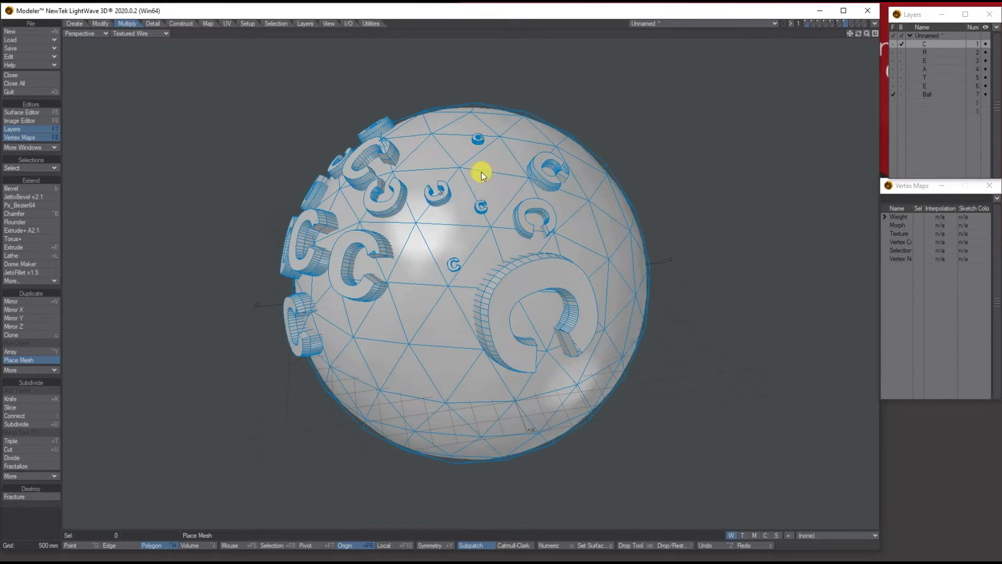
Add another C near the top of the ball and finish the C placement.
{"action": "left_click_drag", "start_coordinate": [859, 34], "coordinate": [484, 170]}
{"action": "left_click_drag", "start_coordinate": [525, 127], "coordinate": [559, 95]}
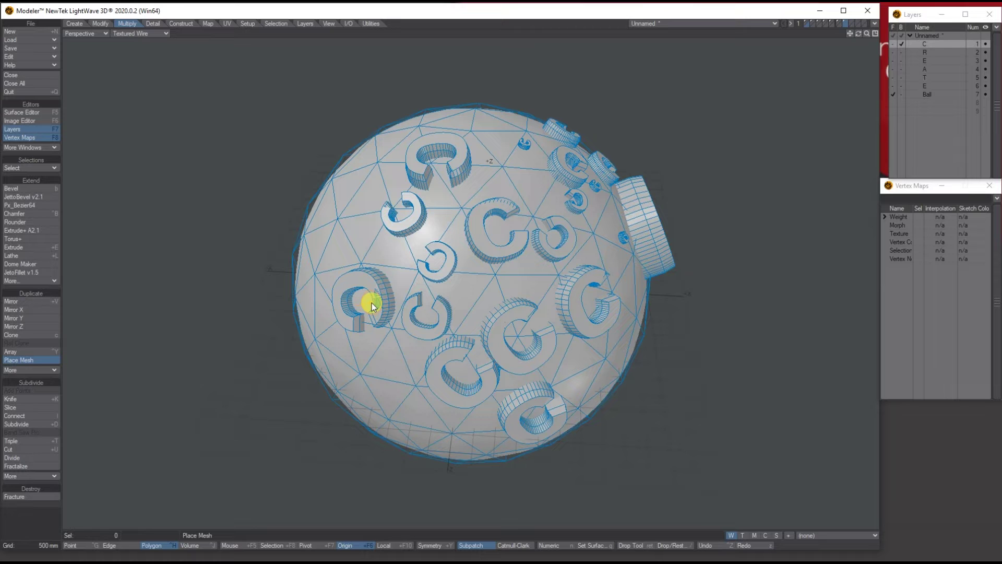
{"action": "left_click_drag", "start_coordinate": [857, 38], "coordinate": [507, 249]}
{"action": "key", "text": "Return"}
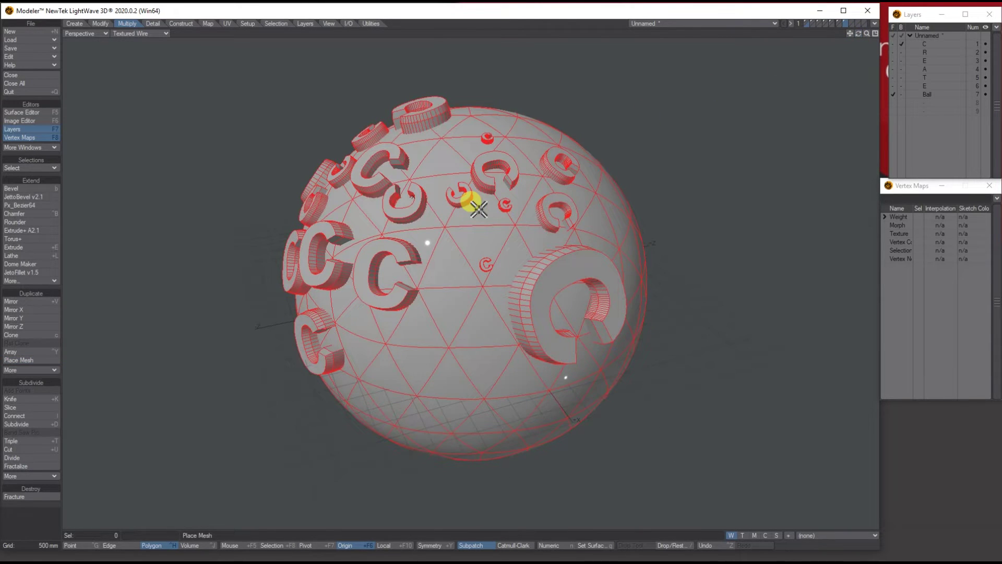
Set letter layer R as the background and place R letters in the gaps between the C letters with Place Mesh.
{"action": "left_click_drag", "start_coordinate": [858, 34], "coordinate": [991, 21]}
{"action": "left_click_drag", "start_coordinate": [427, 244], "coordinate": [428, 242]}
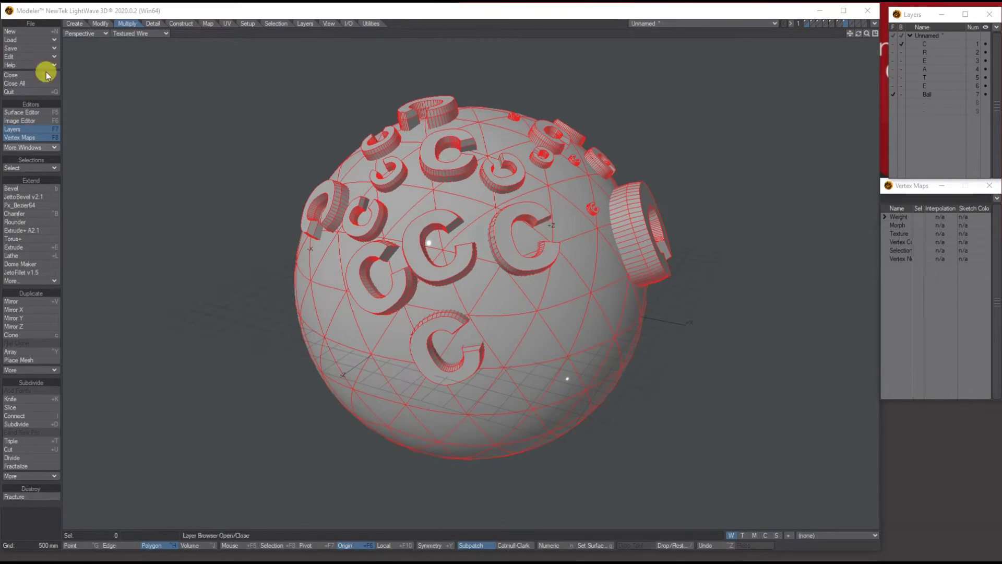
{"action": "mouse_move", "coordinate": [858, 33]}
{"action": "left_mouse_down"}
{"action": "mouse_move", "coordinate": [919, 33]}
{"action": "mouse_move", "coordinate": [866, 34]}
{"action": "left_mouse_up"}
{"action": "left_click", "coordinate": [901, 44]}
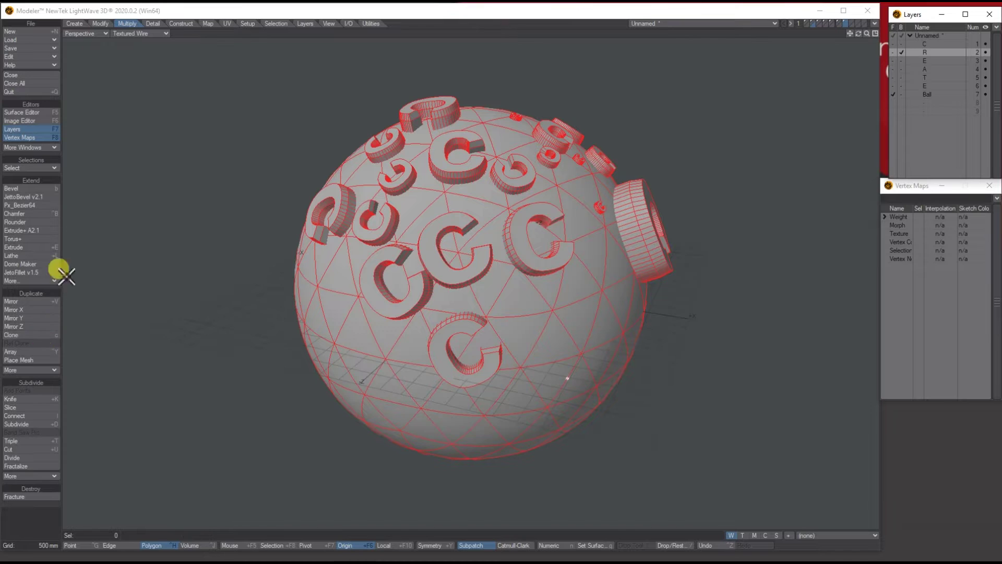
{"action": "left_click", "coordinate": [21, 360]}
{"action": "left_click", "coordinate": [568, 322]}
{"action": "left_click_drag", "start_coordinate": [465, 208], "coordinate": [339, 269]}
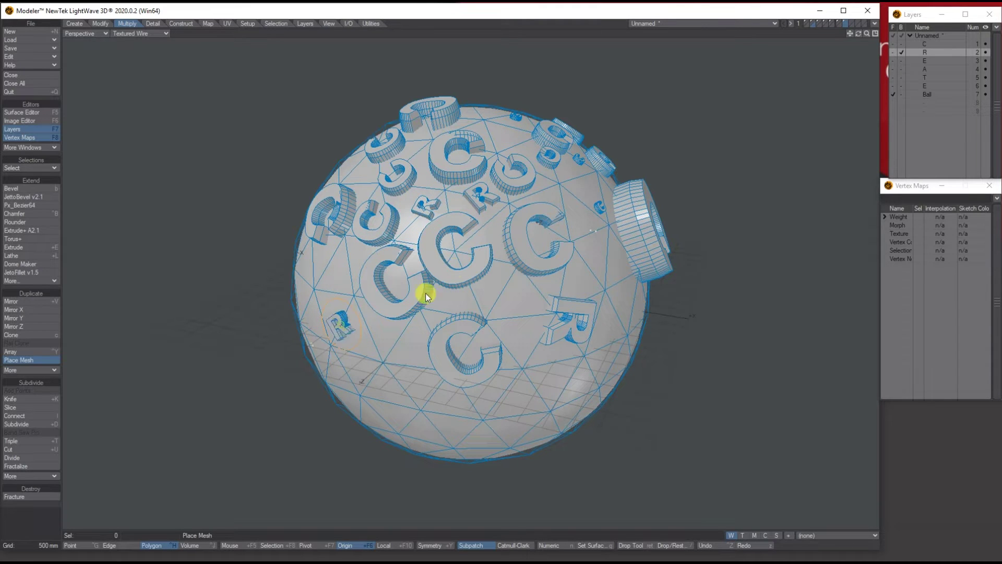
Place several large R letters and two smaller rotated ones on the empty side of the ball.
{"action": "left_click_drag", "start_coordinate": [857, 32], "coordinate": [856, 34]}
{"action": "left_click_drag", "start_coordinate": [492, 240], "coordinate": [551, 166]}
{"action": "left_click", "coordinate": [396, 324]}
{"action": "left_click", "coordinate": [366, 226]}
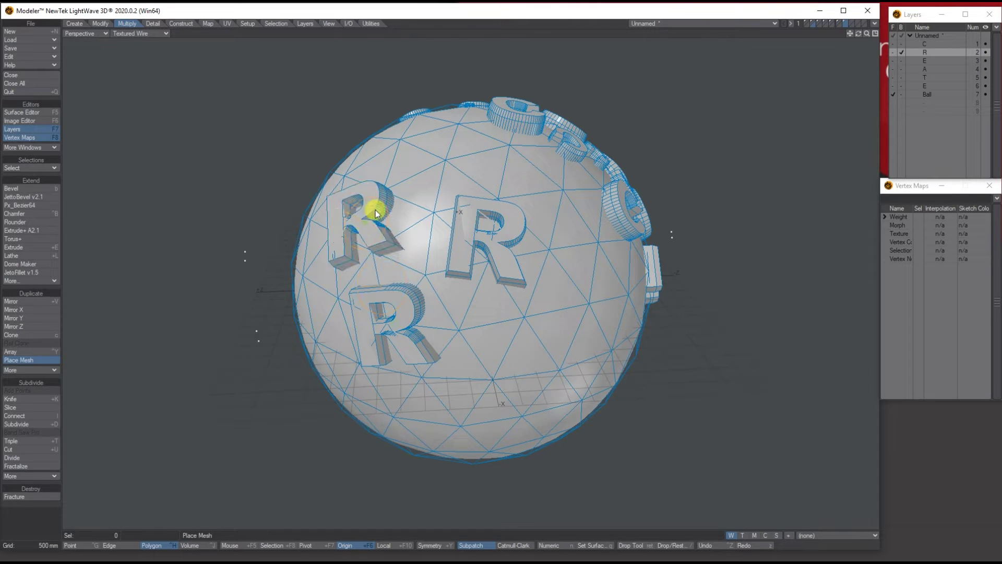
{"action": "left_click", "coordinate": [453, 160]}
{"action": "left_click_drag", "start_coordinate": [564, 309], "coordinate": [310, 421]}
{"action": "left_click_drag", "start_coordinate": [559, 225], "coordinate": [498, 257]}
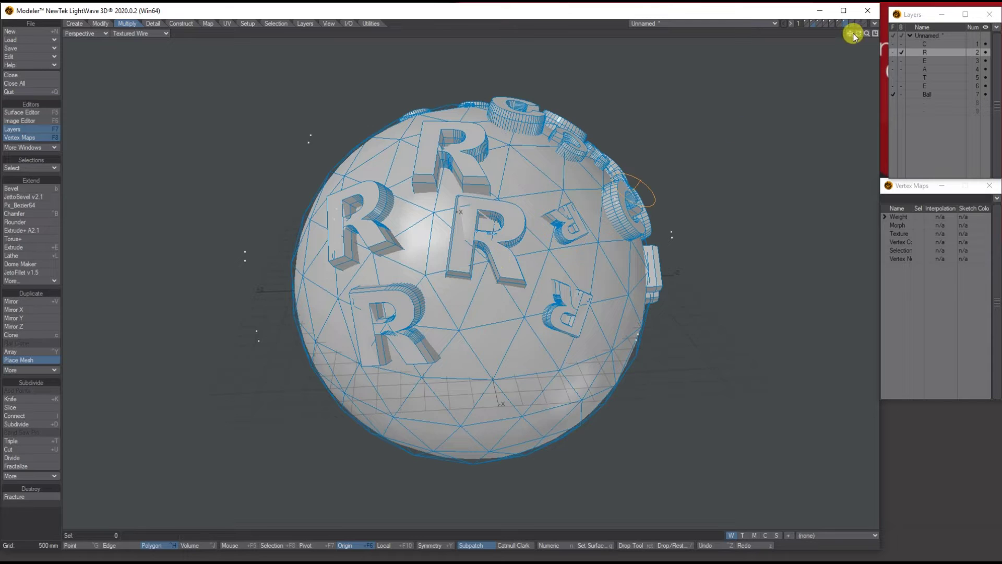
Add a few small R letters around the rest of the ball and finish the R placement.
{"action": "left_click_drag", "start_coordinate": [858, 33], "coordinate": [817, 59]}
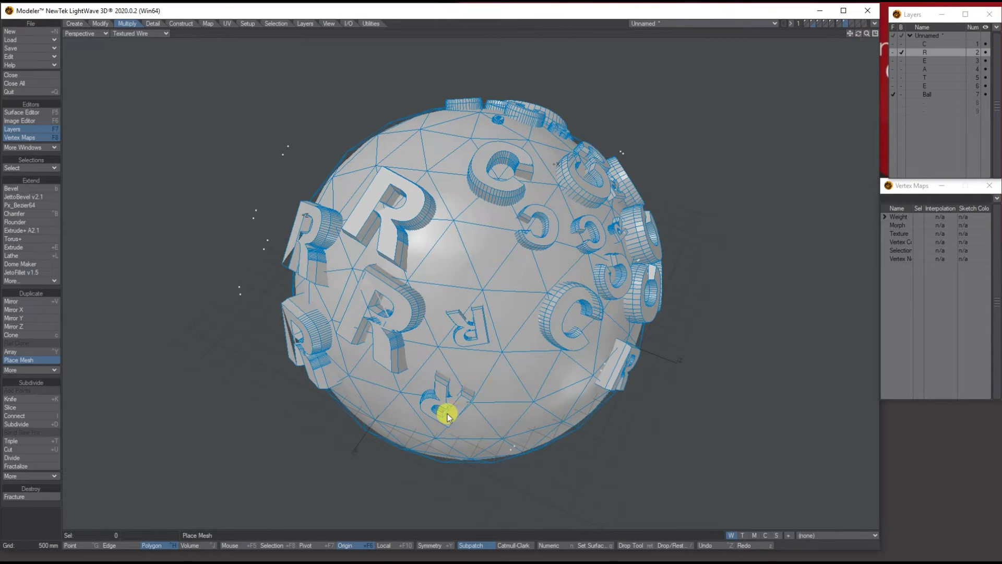
{"action": "left_click_drag", "start_coordinate": [432, 139], "coordinate": [385, 163]}
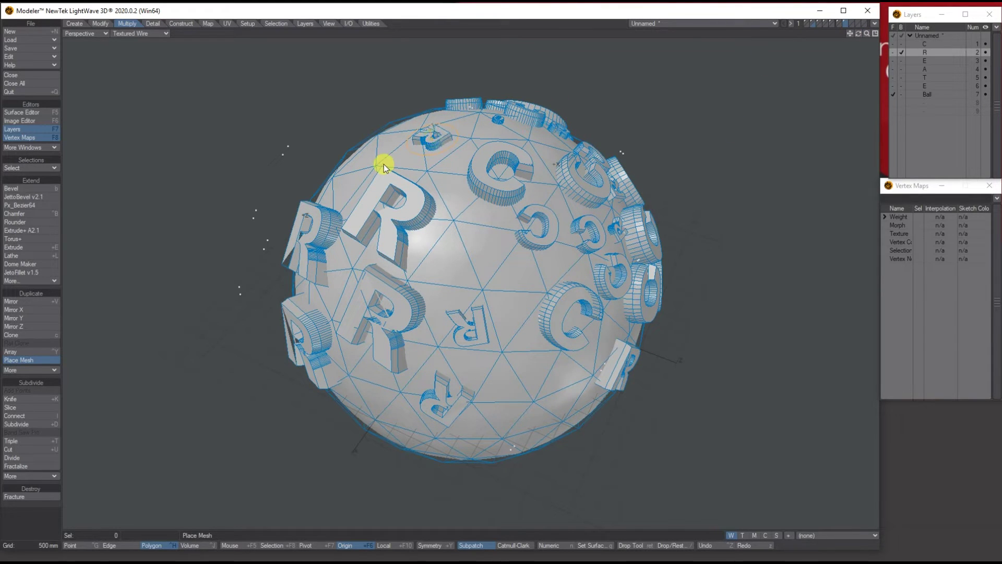
{"action": "left_click_drag", "start_coordinate": [860, 36], "coordinate": [830, 30]}
{"action": "left_click_drag", "start_coordinate": [444, 255], "coordinate": [409, 236]}
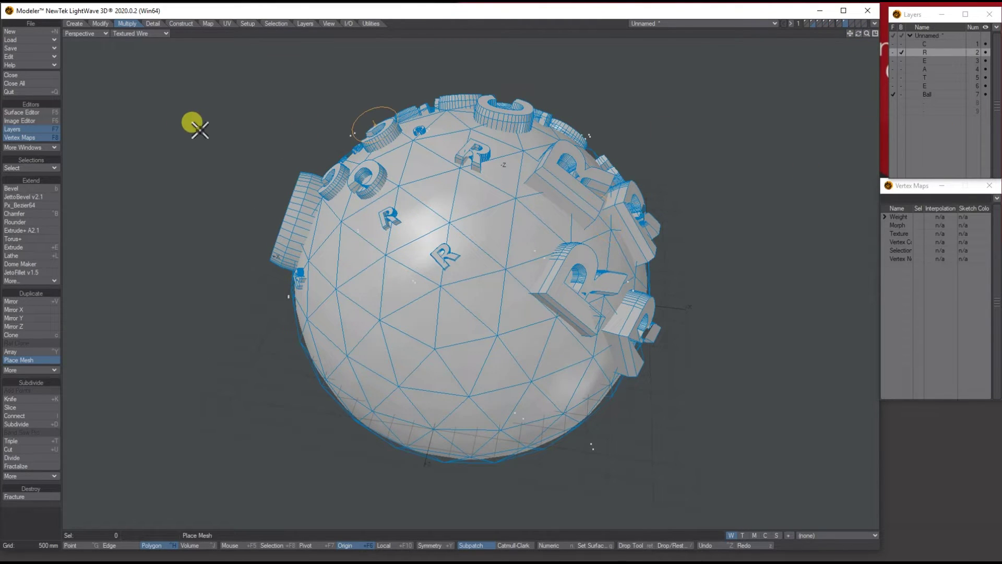
{"action": "key", "text": "Return"}
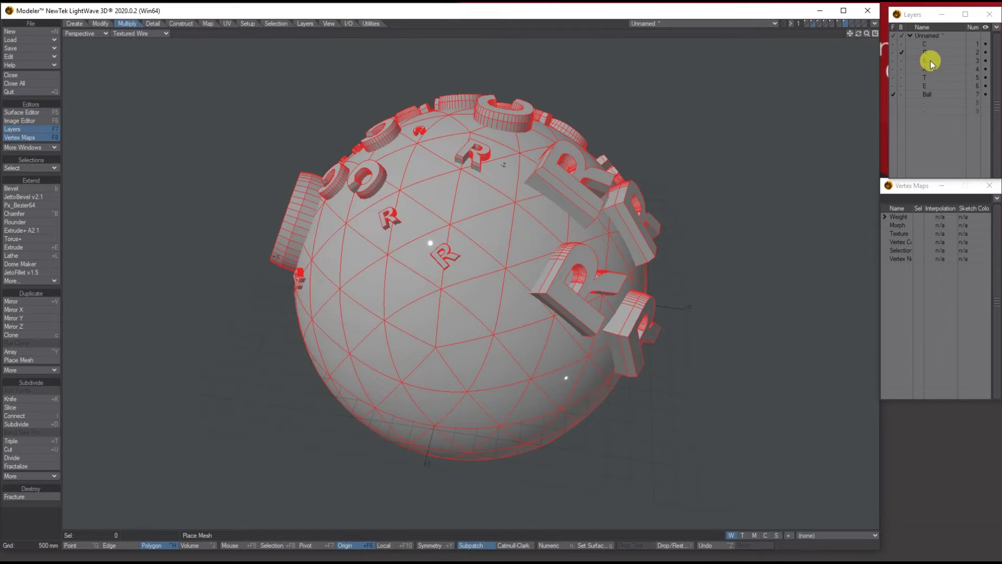
Set the first E layer as the background and place E letters on the empty area of the ball with Place Mesh.
{"action": "left_click", "coordinate": [930, 60]}
{"action": "left_click", "coordinate": [925, 94]}
{"action": "left_click", "coordinate": [902, 61]}
{"action": "left_click_drag", "start_coordinate": [856, 41], "coordinate": [510, 197]}
{"action": "left_click", "coordinate": [442, 252]}
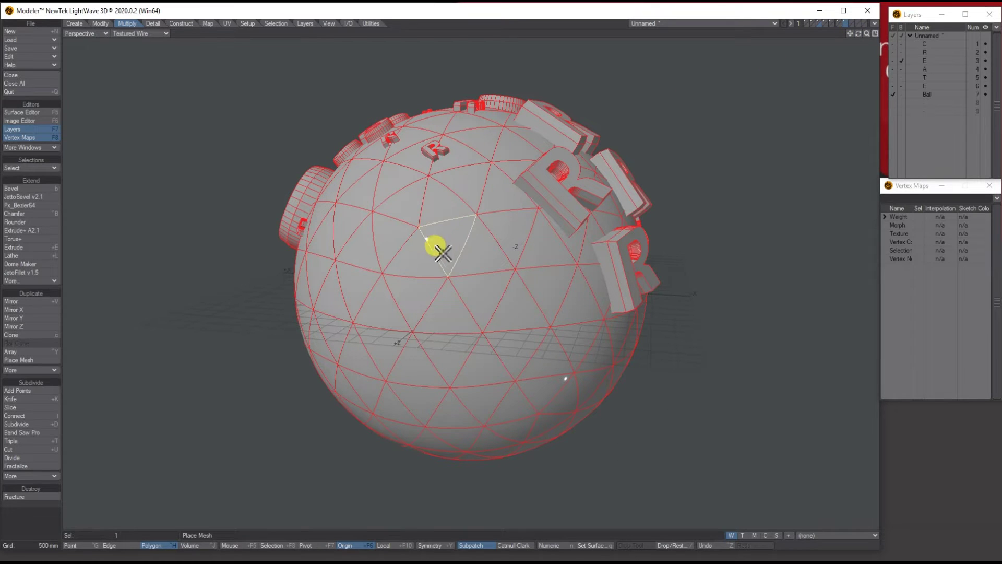
{"action": "left_click", "coordinate": [23, 360]}
{"action": "left_click_drag", "start_coordinate": [509, 267], "coordinate": [615, 94]}
{"action": "left_click_drag", "start_coordinate": [358, 250], "coordinate": [399, 346]}
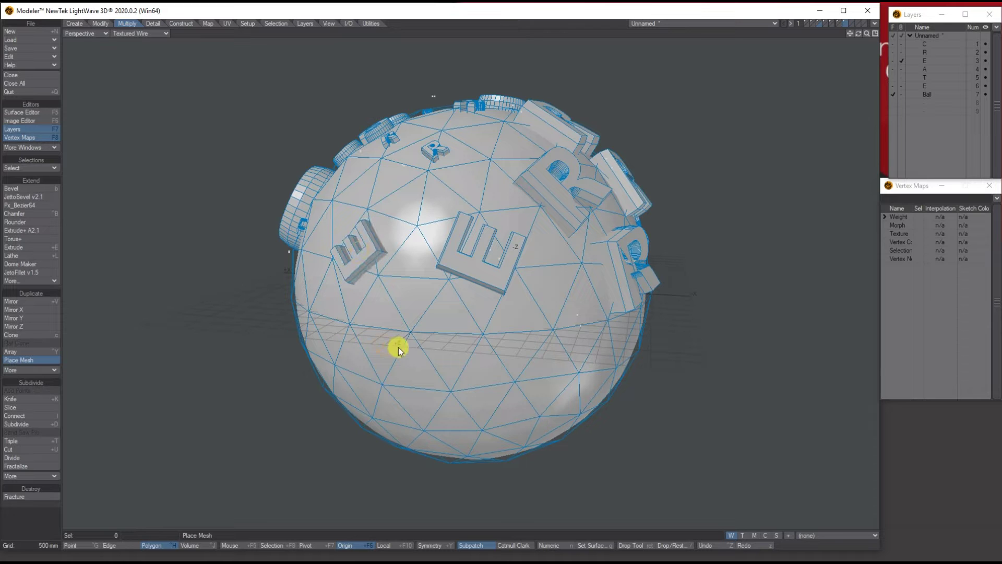
{"action": "left_click_drag", "start_coordinate": [423, 200], "coordinate": [461, 171]}
Place more E letters in the gaps between the R and C letters.
{"action": "left_click_drag", "start_coordinate": [858, 34], "coordinate": [681, 74]}
{"action": "left_click", "coordinate": [466, 271]}
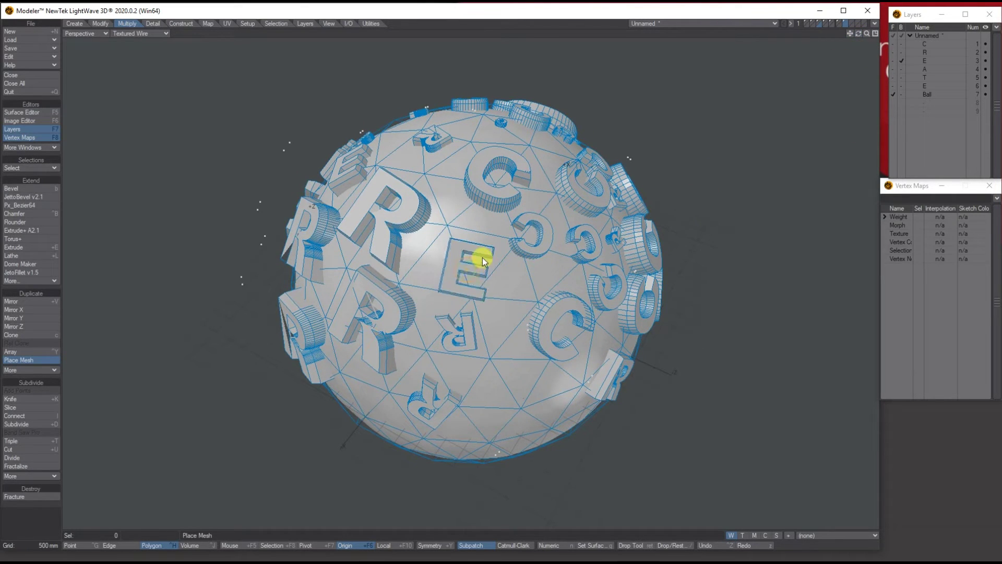
{"action": "left_click", "coordinate": [439, 173]}
{"action": "left_click_drag", "start_coordinate": [439, 177], "coordinate": [438, 202]}
Place E letters of varied size and rotation around the very large C.
{"action": "left_click_drag", "start_coordinate": [858, 33], "coordinate": [689, 36]}
{"action": "left_click", "coordinate": [476, 273]}
{"action": "left_click_drag", "start_coordinate": [466, 177], "coordinate": [349, 277]}
{"action": "left_click_drag", "start_coordinate": [466, 365], "coordinate": [533, 291]}
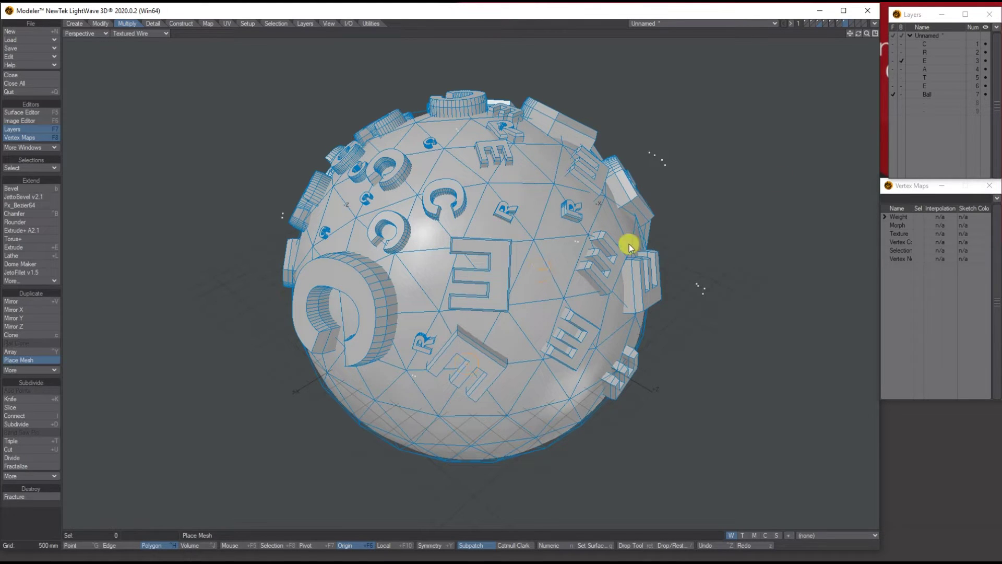
Add the last E letters on the remaining bare parts of the ball and end Place Mesh.
{"action": "left_click_drag", "start_coordinate": [858, 34], "coordinate": [856, 68]}
{"action": "left_click_drag", "start_coordinate": [472, 343], "coordinate": [649, 127]}
{"action": "left_click_drag", "start_coordinate": [422, 259], "coordinate": [190, 527]}
{"action": "left_click_drag", "start_coordinate": [858, 33], "coordinate": [809, 42]}
{"action": "key", "text": "space"}
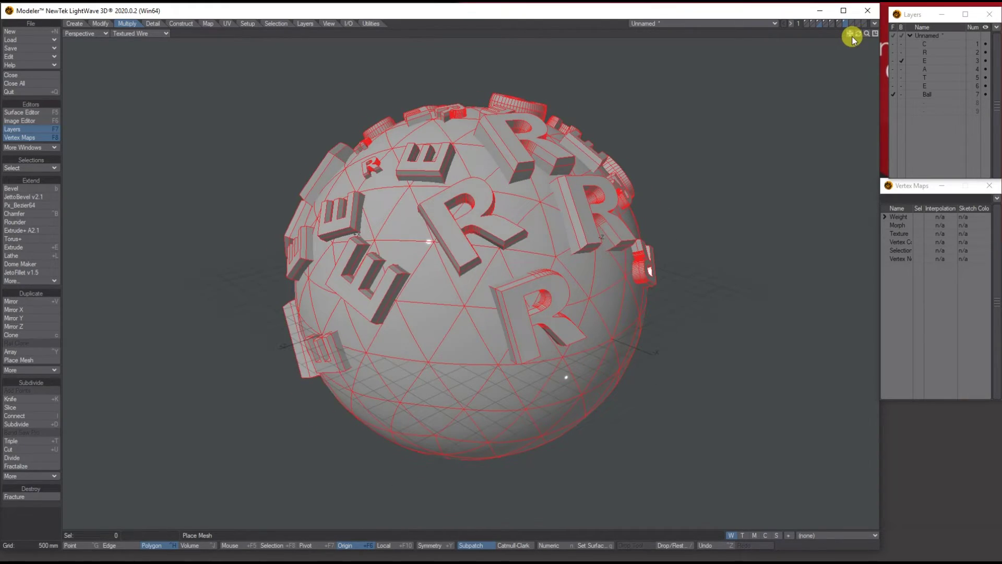
Undo all the C, R and E placements so only the plain ball is left.
{"action": "key", "text": "ctrl+z"}
{"action": "key", "text": "ctrl+z"}
{"action": "key", "text": "ctrl+z"}
{"action": "key", "text": "ctrl+z"}
{"action": "key", "text": "ctrl+z"}
{"action": "key", "text": "ctrl+z"}
{"action": "key", "text": "ctrl+z"}
{"action": "key", "text": "ctrl+z"}
{"action": "key", "text": "ctrl+z"}
{"action": "key", "text": "ctrl+z"}
{"action": "key", "text": "ctrl+z"}
{"action": "key", "text": "ctrl+z"}
{"action": "key", "text": "ctrl+z"}
{"action": "key", "text": "ctrl+z"}
{"action": "key", "text": "ctrl+z"}
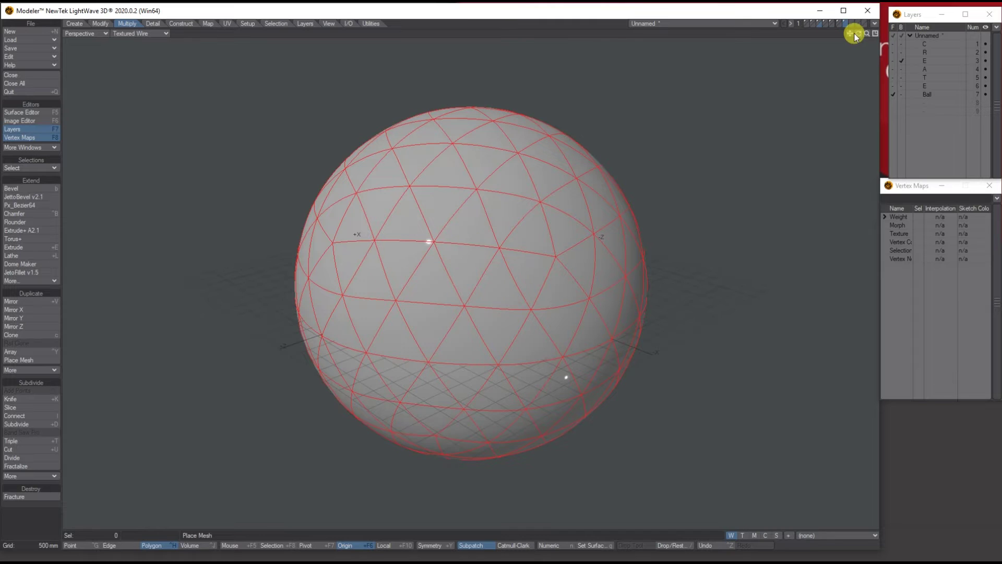
Set all six letter layers as background and place a first group of mixed letters on the ball's front with Place Mesh.
{"action": "left_click_drag", "start_coordinate": [858, 37], "coordinate": [864, 36]}
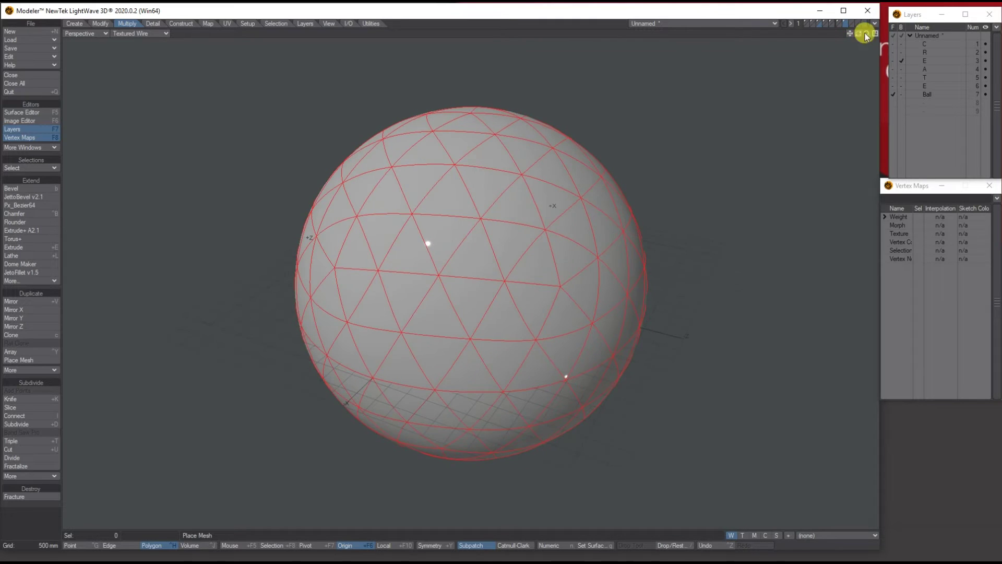
{"action": "left_click", "coordinate": [900, 36]}
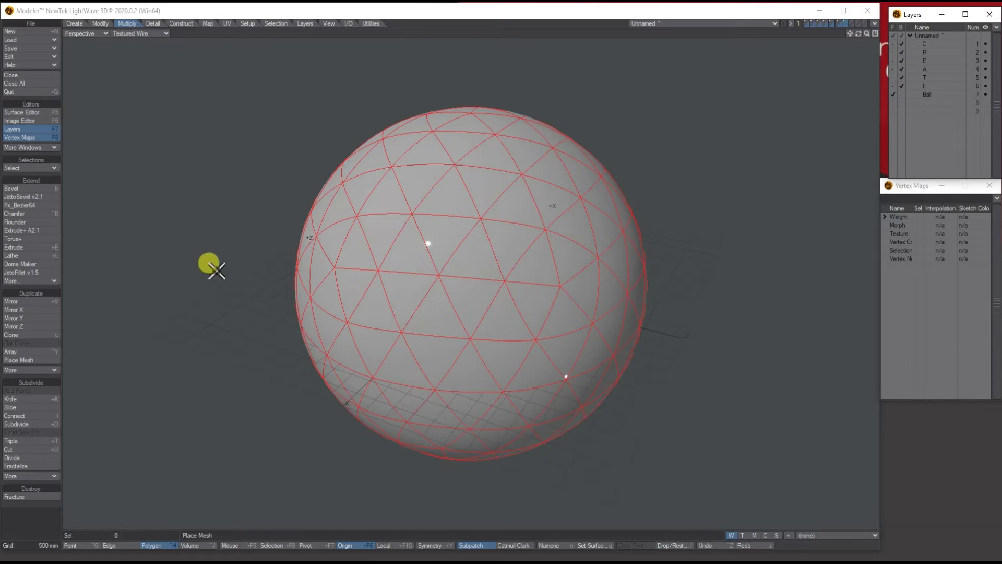
{"action": "left_click", "coordinate": [22, 359]}
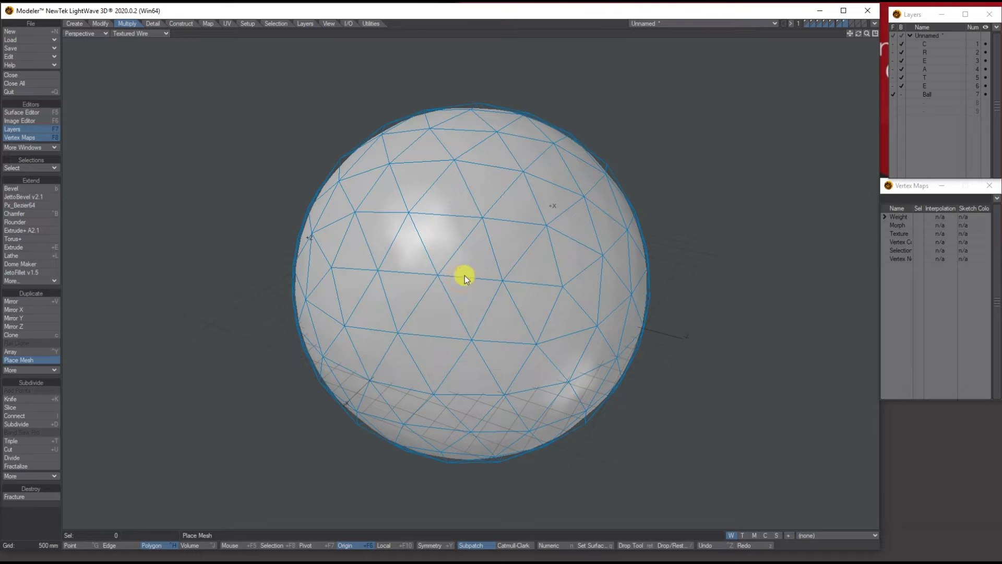
{"action": "left_click", "coordinate": [475, 254]}
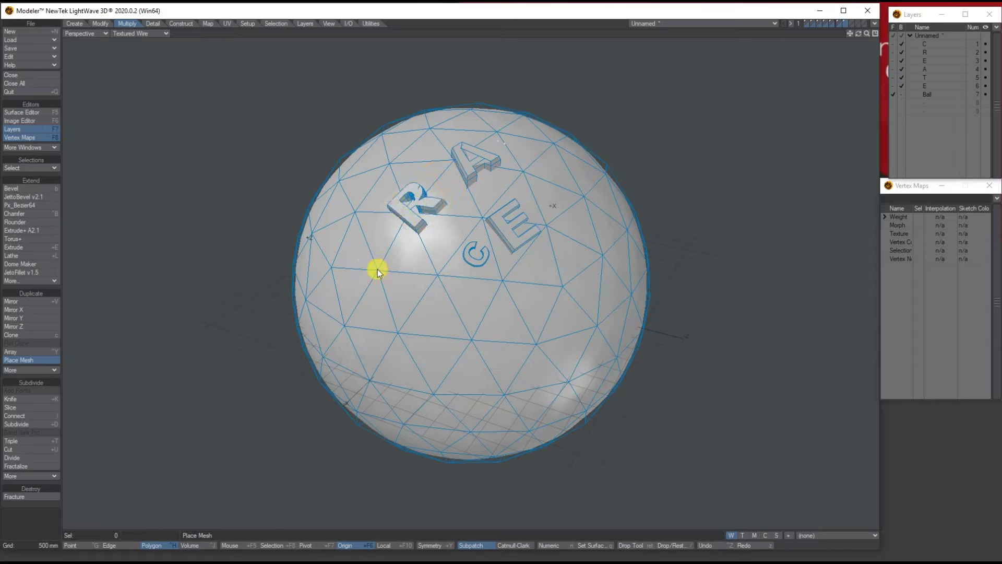
{"action": "left_click", "coordinate": [428, 321]}
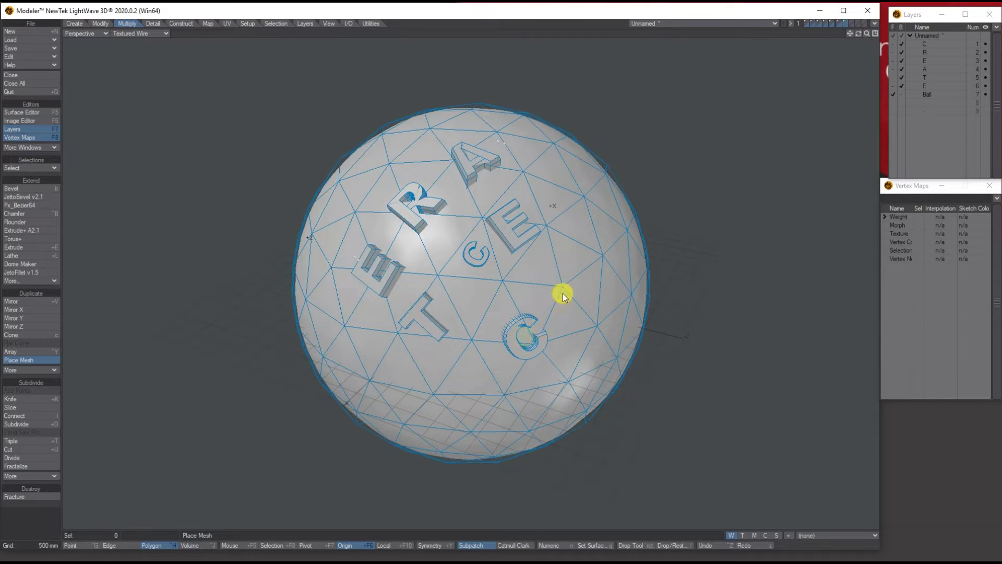
Place more mixed letters around the first group, towards the top and outer edges of the ball.
{"action": "left_click", "coordinate": [569, 159]}
{"action": "left_click", "coordinate": [515, 125]}
{"action": "left_click", "coordinate": [393, 134]}
{"action": "left_click", "coordinate": [319, 277]}
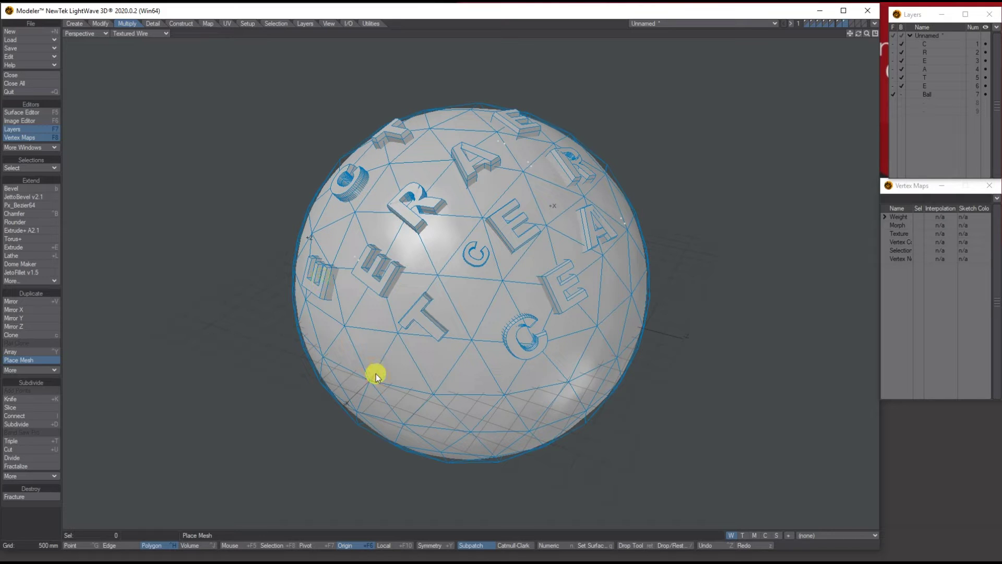
{"action": "left_click", "coordinate": [635, 329]}
Place more mixed letters on the ball's lower front and across its neighbouring bare side with Place Mesh.
{"action": "left_click_drag", "start_coordinate": [856, 36], "coordinate": [888, 37]}
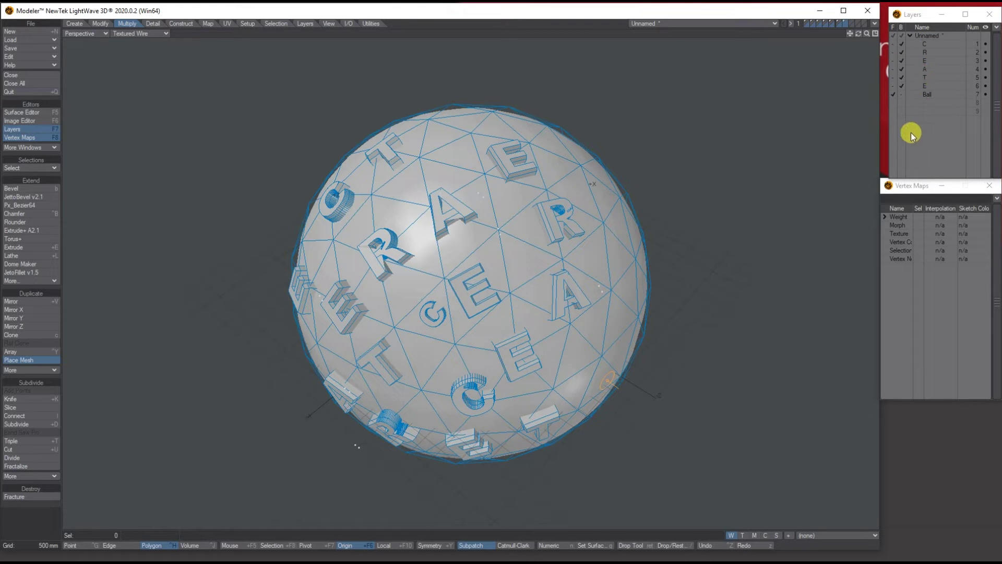
{"action": "left_click_drag", "start_coordinate": [859, 34], "coordinate": [862, 39]}
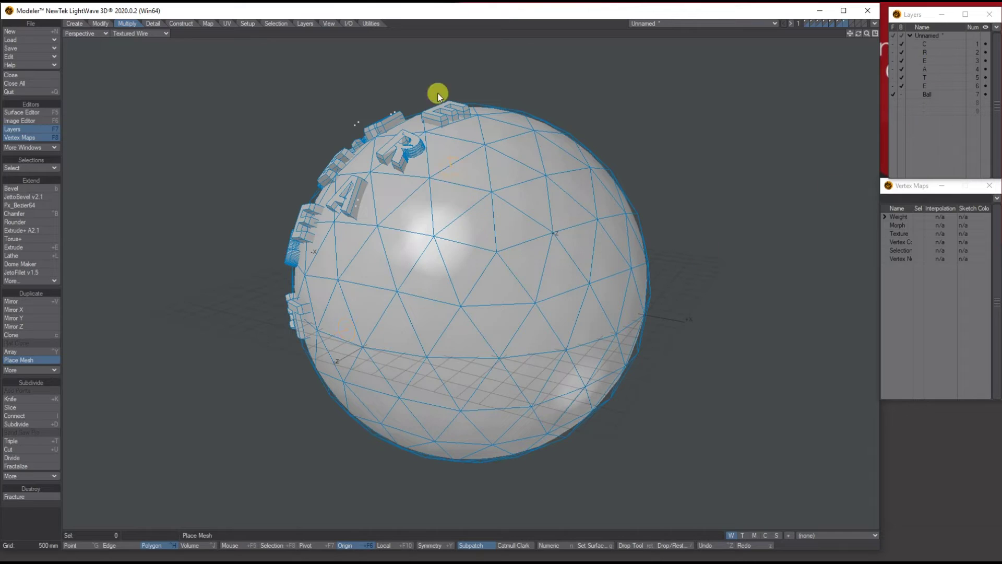
{"action": "left_click", "coordinate": [380, 292]}
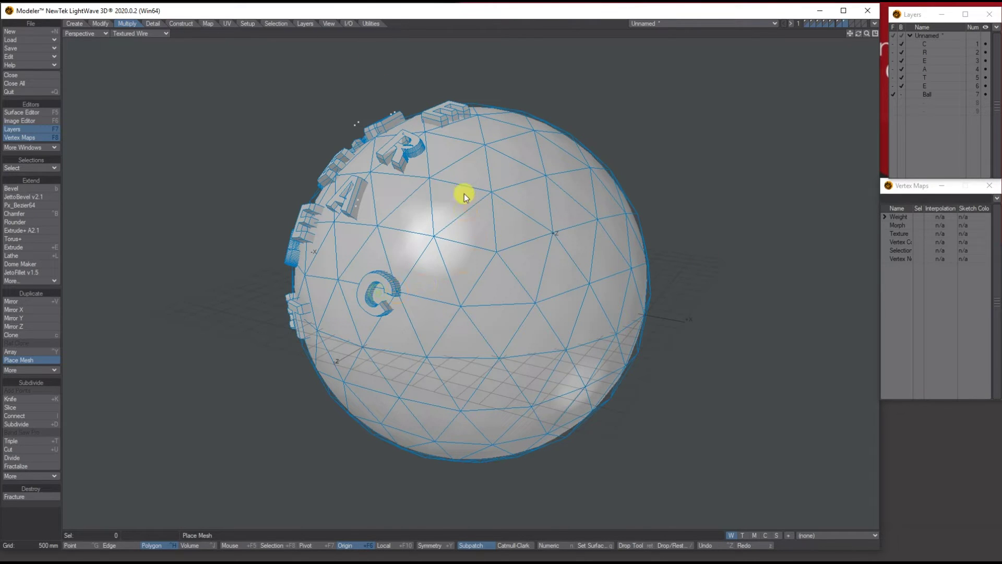
{"action": "left_click", "coordinate": [546, 241]}
{"action": "left_click", "coordinate": [425, 250]}
{"action": "left_click", "coordinate": [519, 358]}
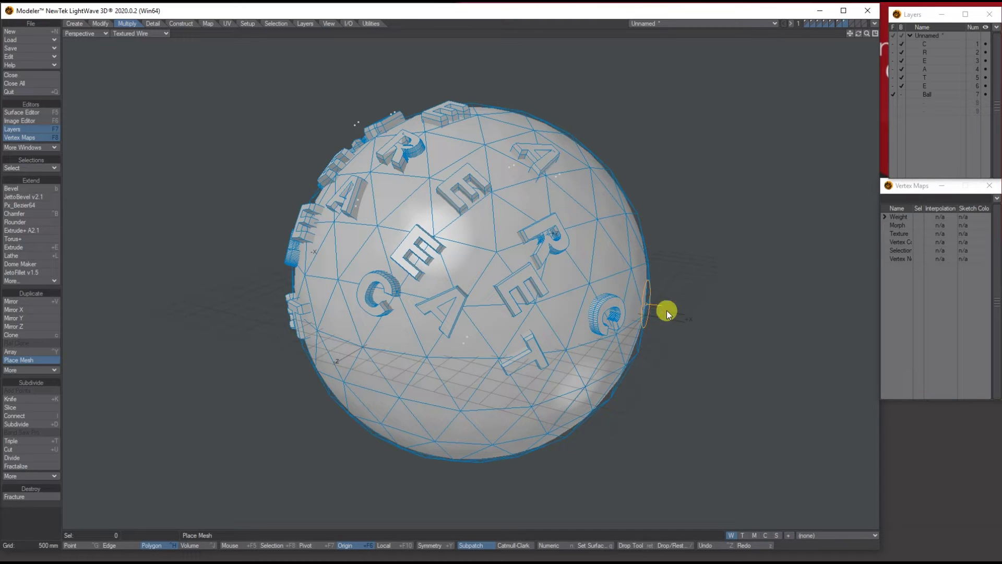
Place further letters on the next bare side of the ball, including an enlarged R and T, and end Place Mesh.
{"action": "left_click_drag", "start_coordinate": [857, 33], "coordinate": [946, 46]}
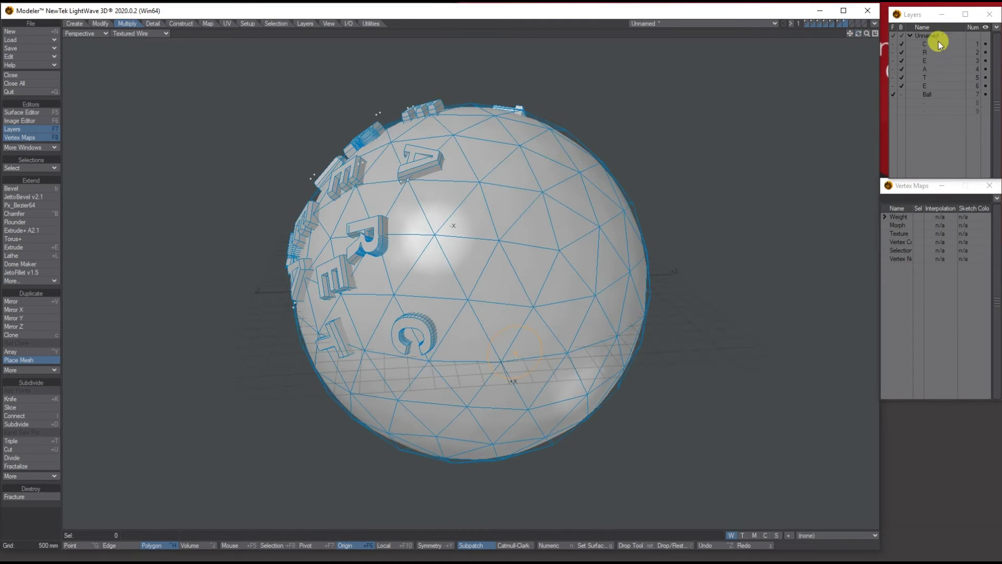
{"action": "left_click_drag", "start_coordinate": [497, 232], "coordinate": [584, 102]}
{"action": "left_click", "coordinate": [540, 334]}
{"action": "left_click", "coordinate": [422, 265]}
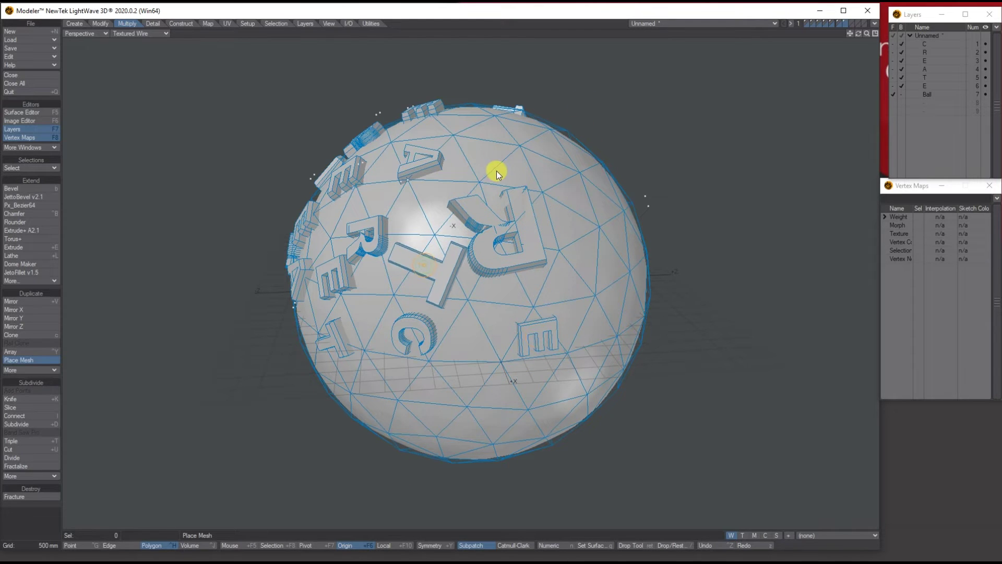
{"action": "left_click", "coordinate": [515, 149]}
{"action": "left_click", "coordinate": [600, 247]}
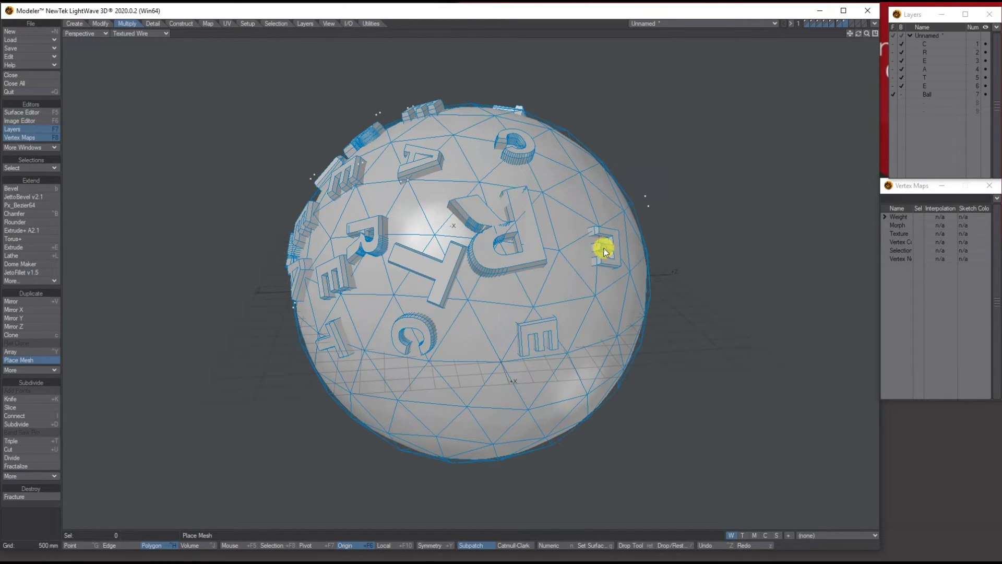
{"action": "left_click_drag", "start_coordinate": [562, 172], "coordinate": [521, 65]}
{"action": "left_click_drag", "start_coordinate": [858, 34], "coordinate": [861, 35]}
{"action": "key", "text": "Return"}
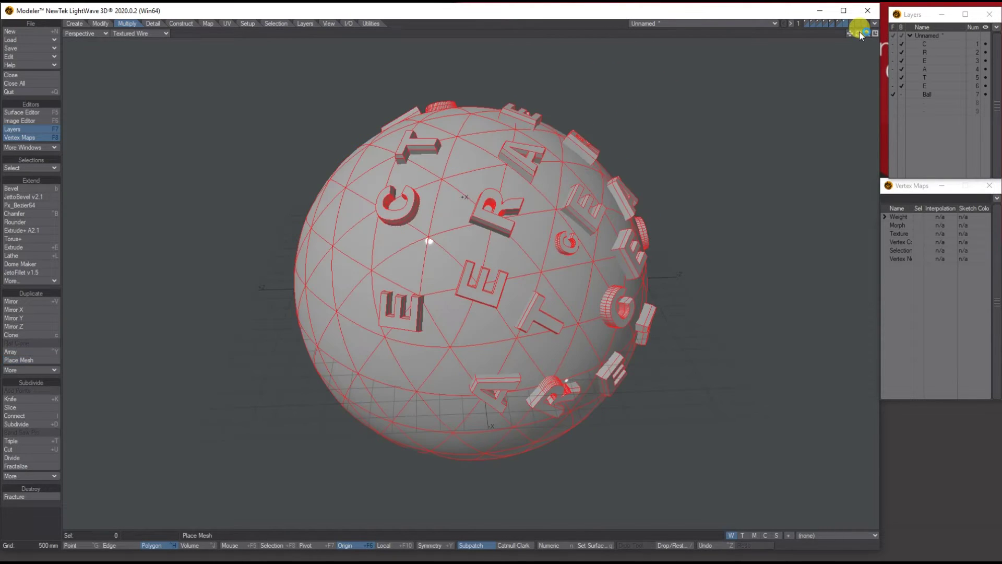
Undo the hand-placed letters and populate the whole ball with mixed letters in Place Mesh, using no random pitch, heading or scale.
{"action": "key", "text": "ctrl+z"}
{"action": "left_click", "coordinate": [28, 359]}
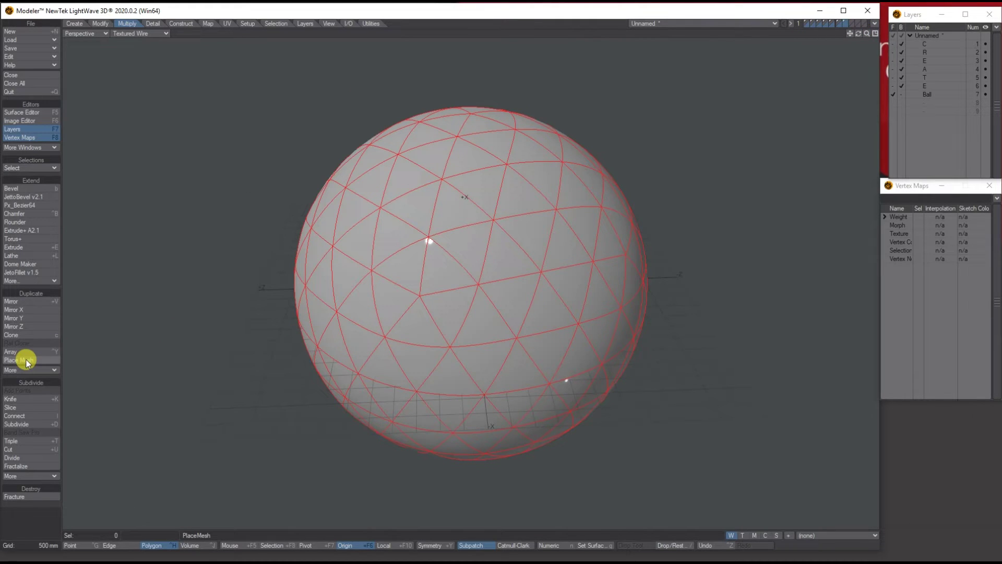
{"action": "left_click", "coordinate": [27, 361]}
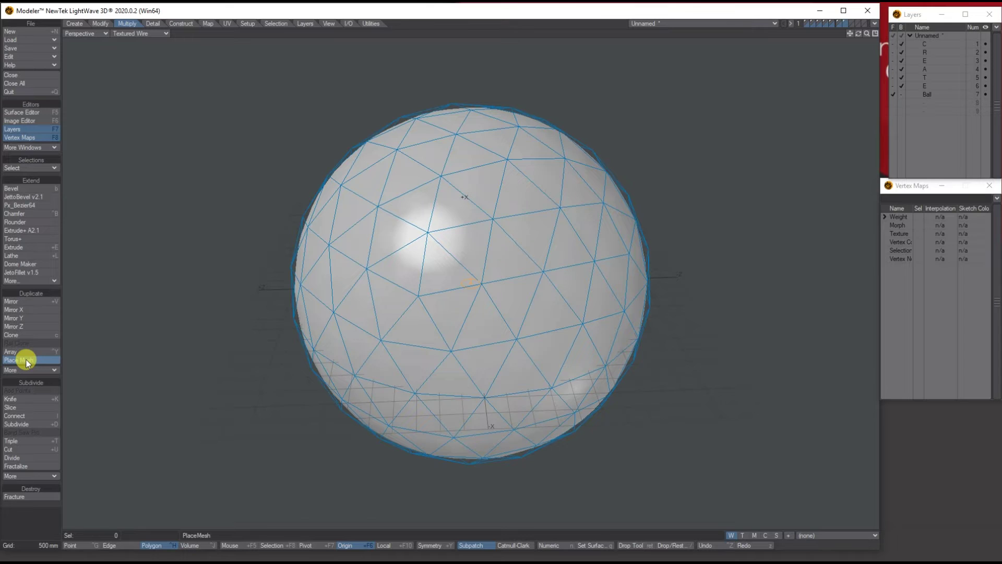
{"action": "key", "text": "n"}
{"action": "left_click_drag", "start_coordinate": [149, 73], "coordinate": [129, 67]}
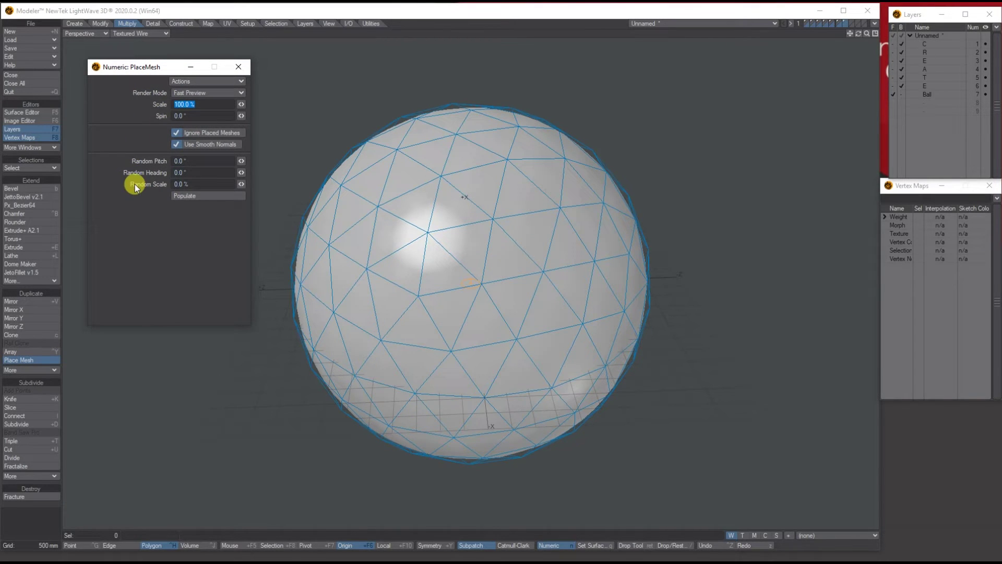
{"action": "left_click", "coordinate": [187, 196]}
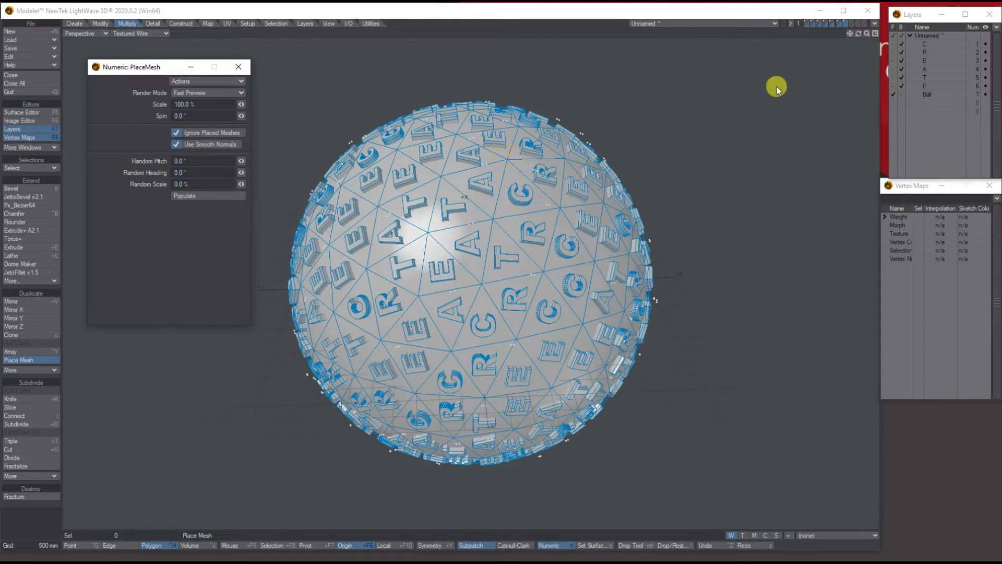
{"action": "left_click_drag", "start_coordinate": [860, 33], "coordinate": [564, 32]}
{"action": "left_click_drag", "start_coordinate": [752, 39], "coordinate": [861, 35]}
{"action": "key", "text": "Return"}
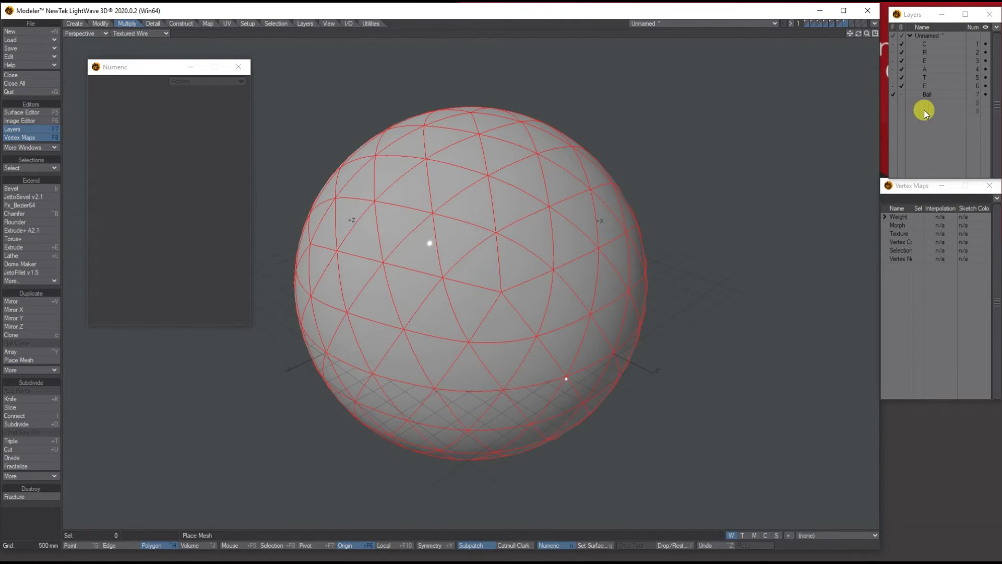
Try populating the ball with letters at a Random Scale of 50%, undo it and end Place Mesh.
{"action": "left_click", "coordinate": [26, 359]}
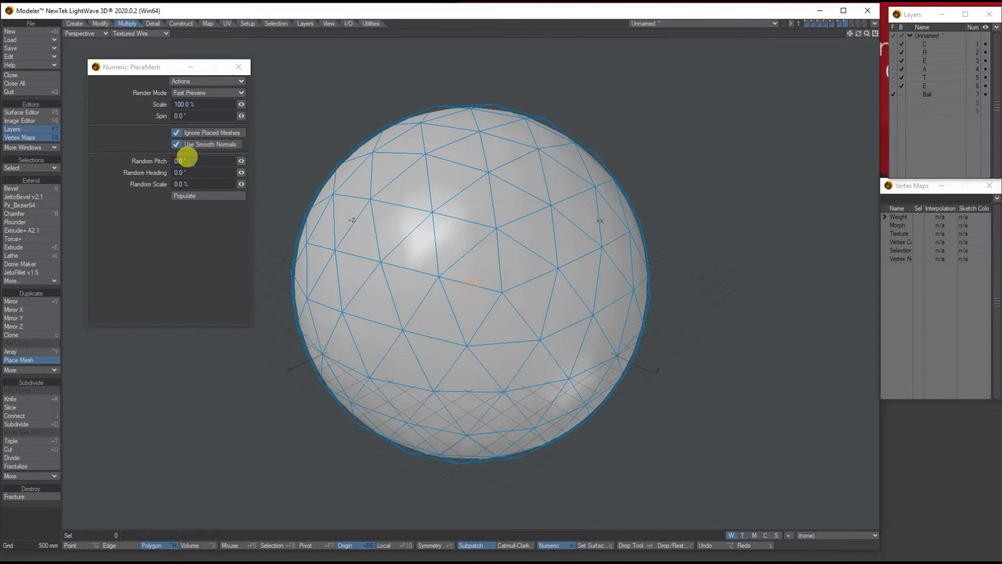
{"action": "left_click", "coordinate": [188, 183]}
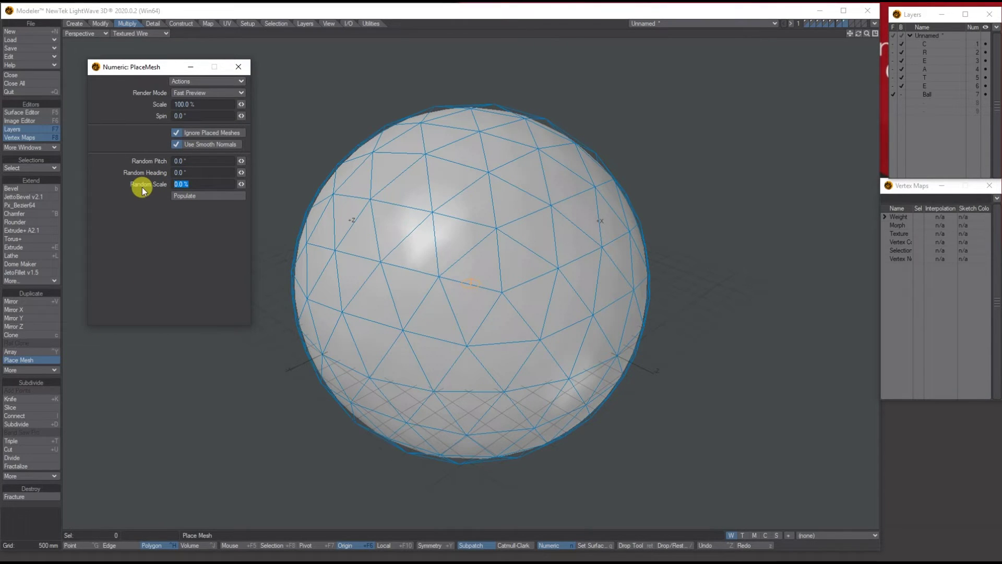
{"action": "type", "text": "50"}
{"action": "left_click", "coordinate": [193, 196]}
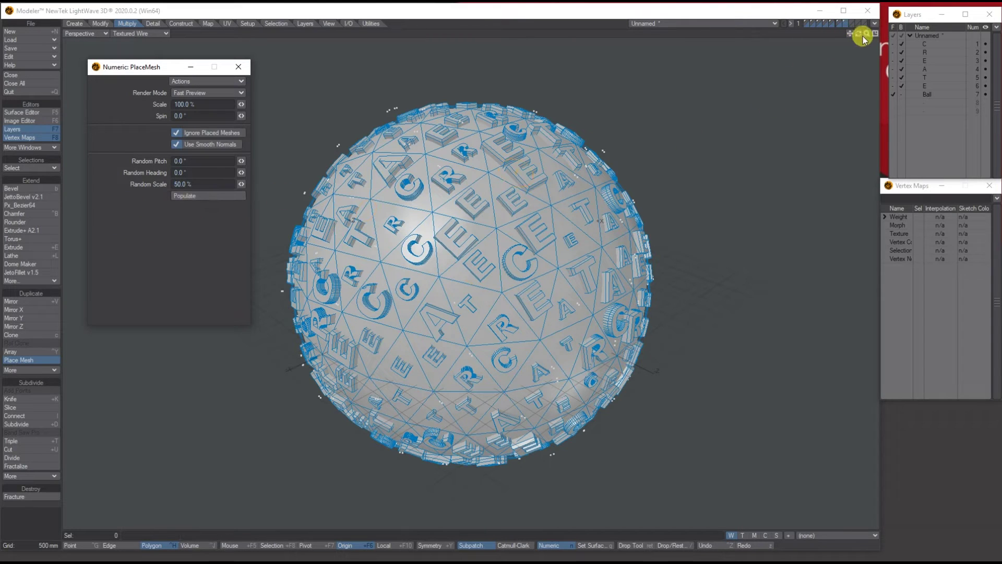
{"action": "left_click_drag", "start_coordinate": [858, 33], "coordinate": [730, 52]}
{"action": "key", "text": "ctrl+z"}
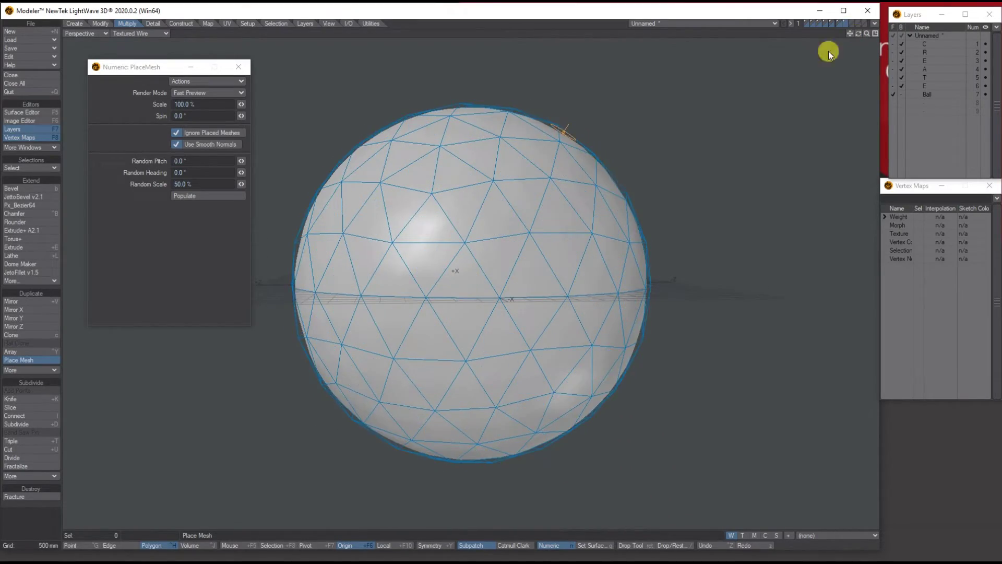
{"action": "key", "text": "Return"}
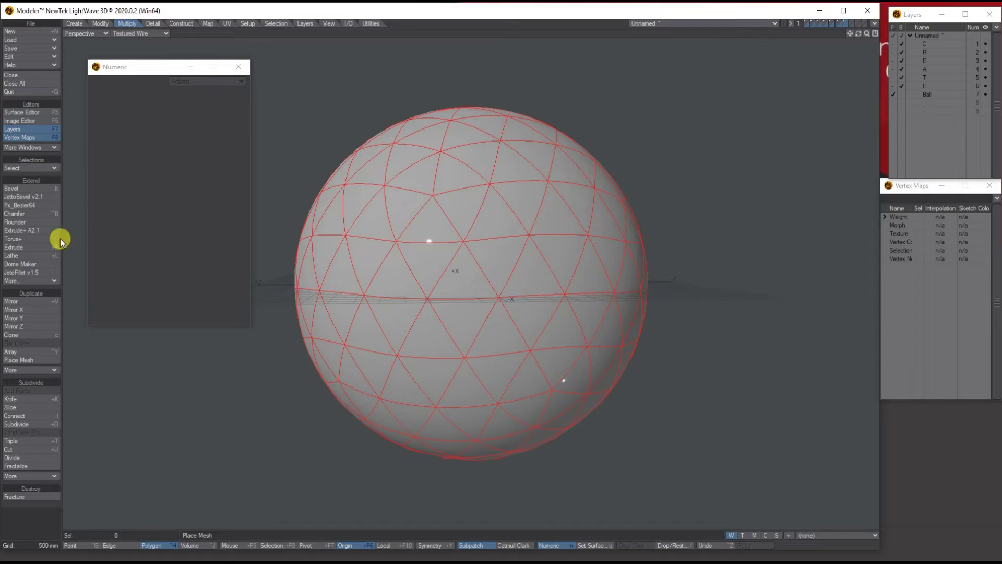
Populate the ball with letters at Random Pitch 45°, Random Heading 90° and Random Scale 100%, and end Place Mesh.
{"action": "left_click", "coordinate": [30, 360]}
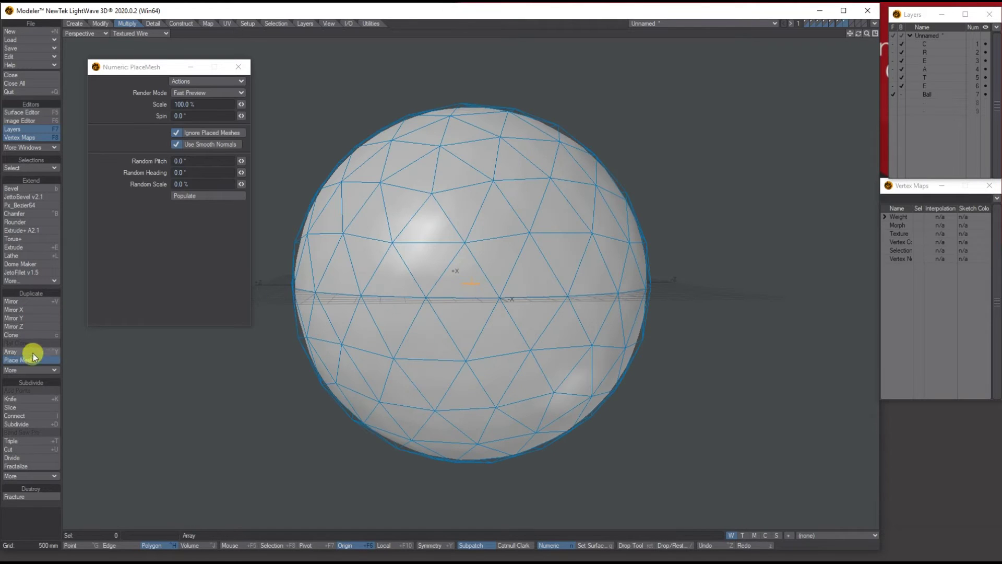
{"action": "left_click", "coordinate": [202, 184]}
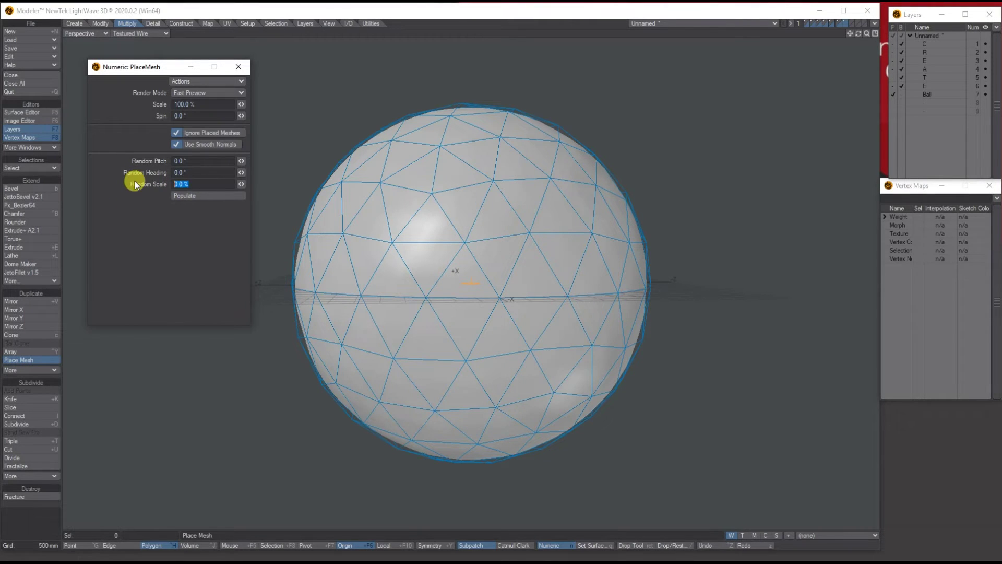
{"action": "type", "text": "100"}
{"action": "left_click", "coordinate": [185, 160]}
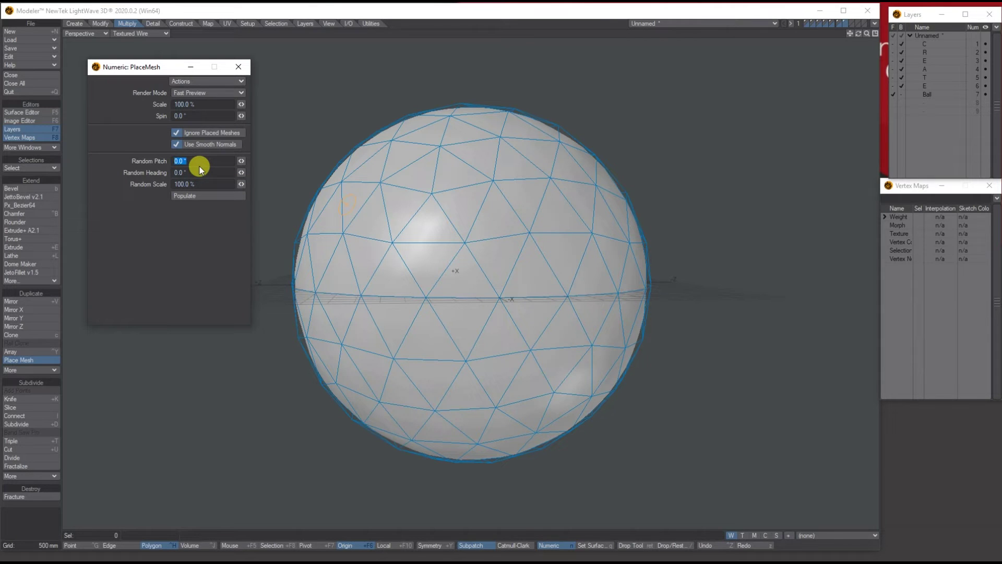
{"action": "type", "text": "45"}
{"action": "key", "text": "Tab"}
{"action": "type", "text": "9"}
{"action": "left_click", "coordinate": [197, 196]}
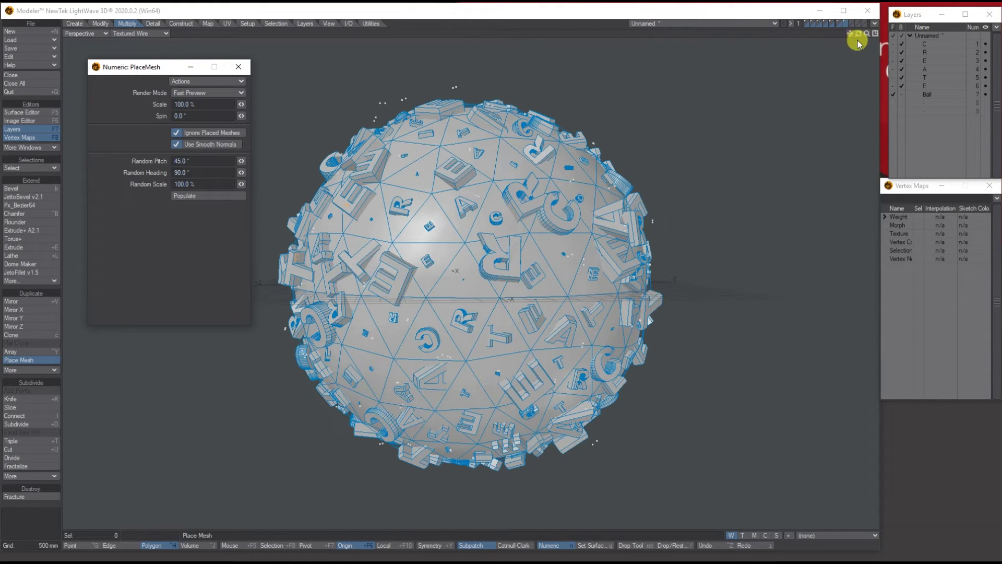
{"action": "left_click_drag", "start_coordinate": [857, 38], "coordinate": [898, 41]}
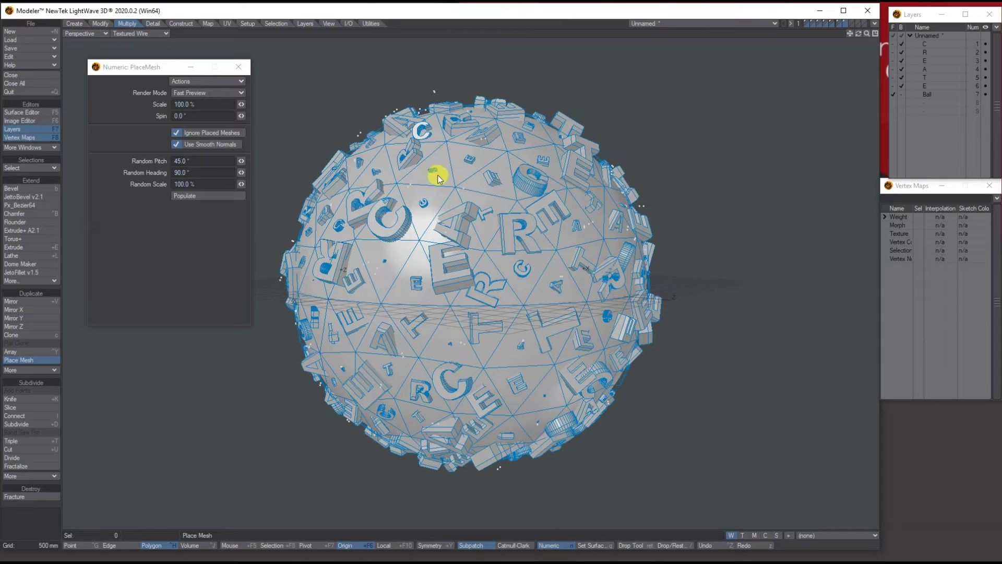
{"action": "left_click", "coordinate": [132, 70]}
{"action": "key", "text": "Return"}
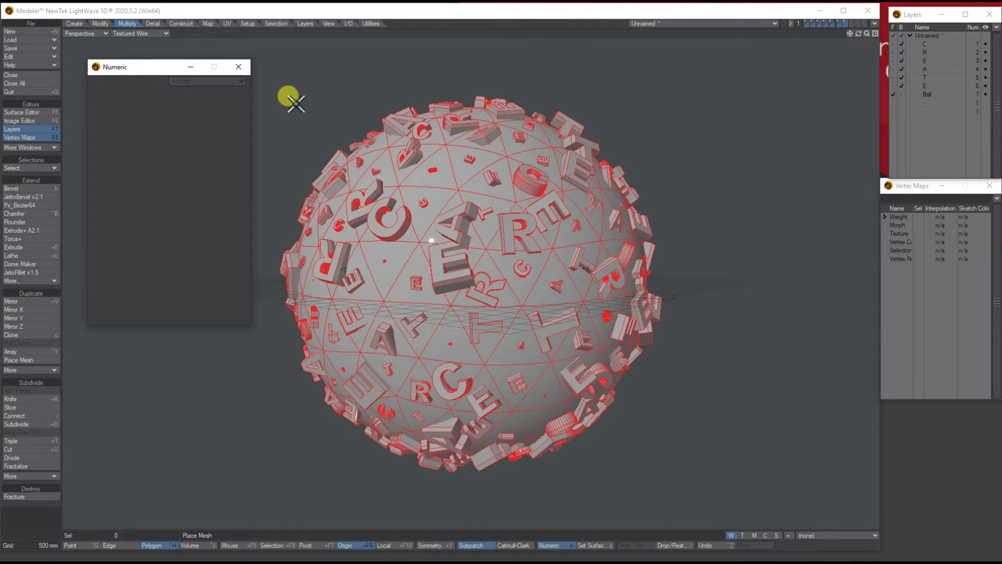
Make Ball the only active layer, inspect the letter-covered ball from other sides, and undo the population.
{"action": "left_click_drag", "start_coordinate": [858, 33], "coordinate": [856, 33]}
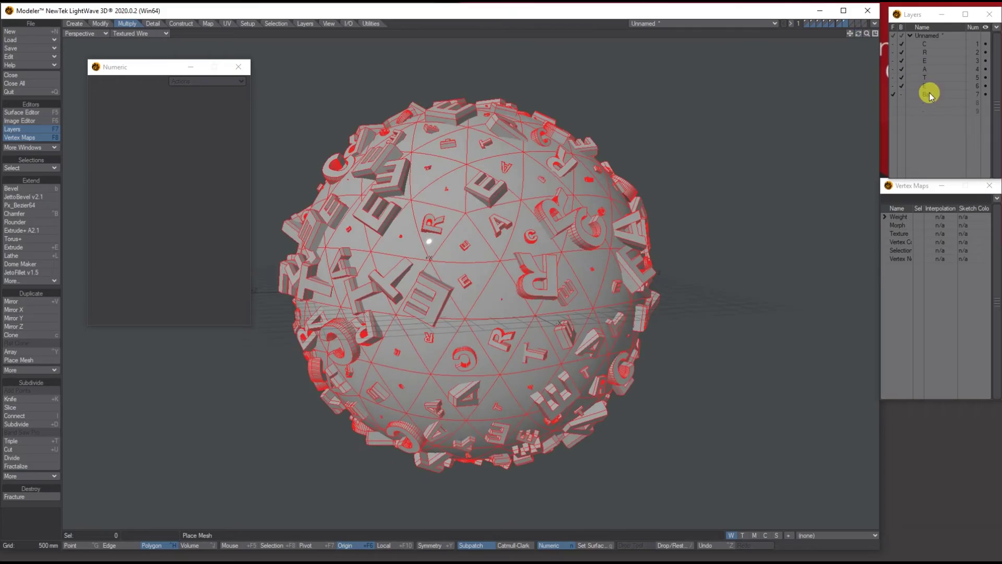
{"action": "left_click", "coordinate": [927, 94]}
{"action": "mouse_move", "coordinate": [860, 38]}
{"action": "left_mouse_down"}
{"action": "mouse_move", "coordinate": [886, 38]}
{"action": "mouse_move", "coordinate": [863, 33]}
{"action": "mouse_move", "coordinate": [877, 35]}
{"action": "mouse_move", "coordinate": [864, 33]}
{"action": "mouse_move", "coordinate": [876, 36]}
{"action": "mouse_move", "coordinate": [862, 35]}
{"action": "mouse_move", "coordinate": [857, 48]}
{"action": "left_mouse_up"}
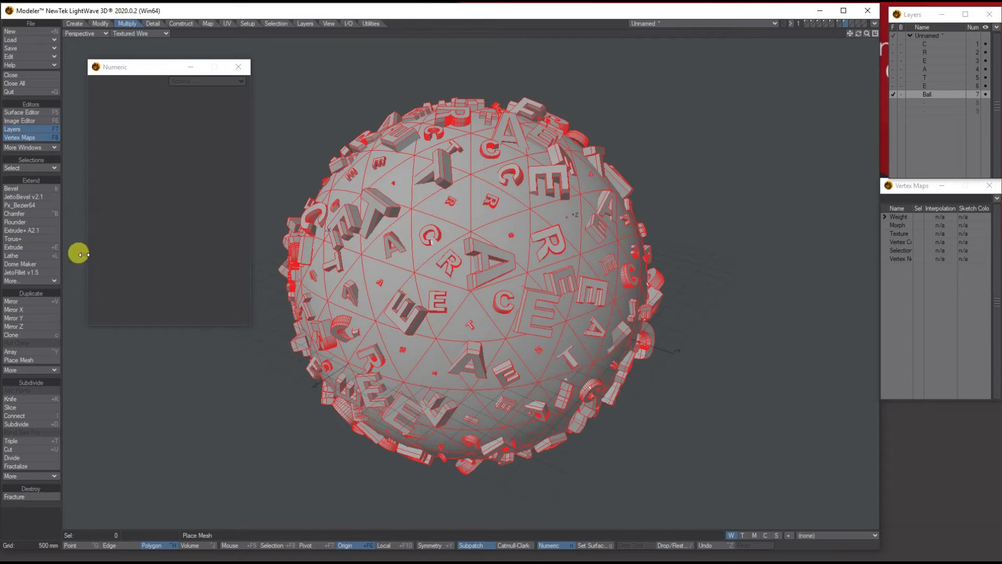
{"action": "left_click", "coordinate": [897, 90]}
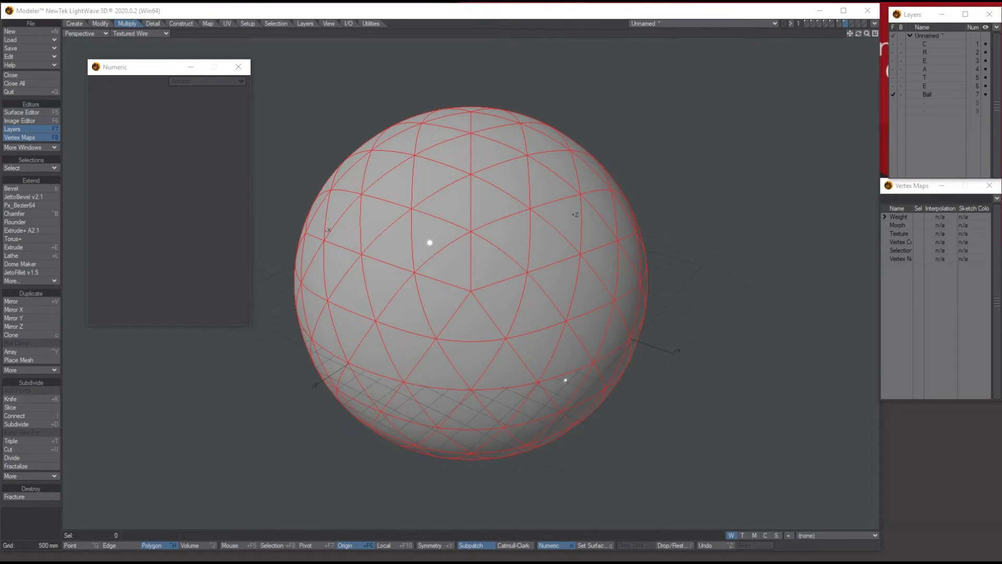
Load NatureFreePack1.obj and switch from the single perspective view to the four-view layout.
{"action": "left_click_drag", "start_coordinate": [273, 139], "coordinate": [378, 117]}
{"action": "left_click_drag", "start_coordinate": [867, 34], "coordinate": [796, 34]}
{"action": "left_click_drag", "start_coordinate": [858, 33], "coordinate": [798, 36]}
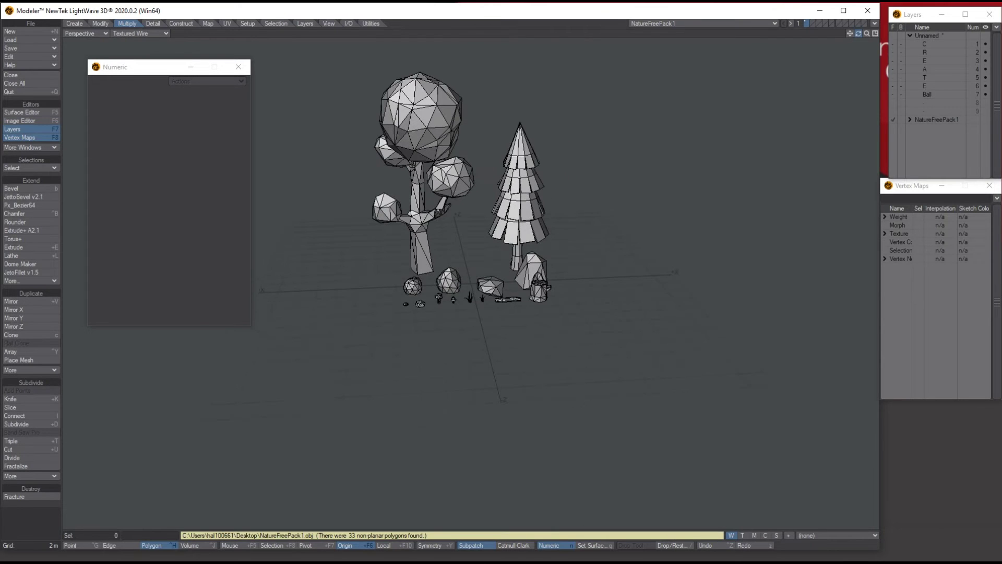
{"action": "left_click", "coordinate": [876, 33]}
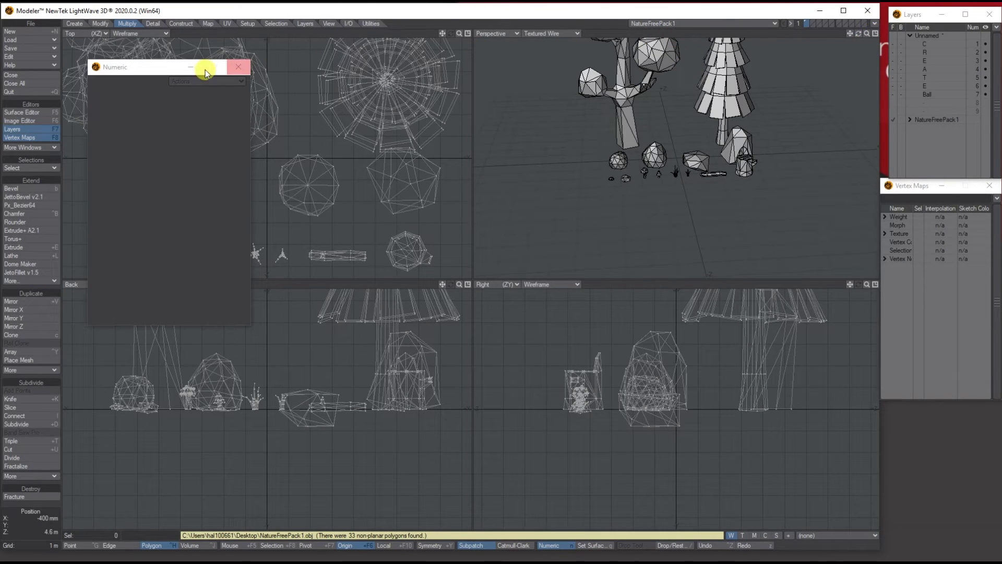
Select the entire leafy tree in the nature pack and cut it out.
{"action": "left_click_drag", "start_coordinate": [134, 67], "coordinate": [94, 348]}
{"action": "left_click_drag", "start_coordinate": [459, 36], "coordinate": [420, 45]}
{"action": "mouse_move", "coordinate": [633, 112]}
{"action": "left_mouse_down"}
{"action": "mouse_move", "coordinate": [595, 85]}
{"action": "mouse_move", "coordinate": [659, 59]}
{"action": "mouse_move", "coordinate": [649, 49]}
{"action": "left_mouse_up"}
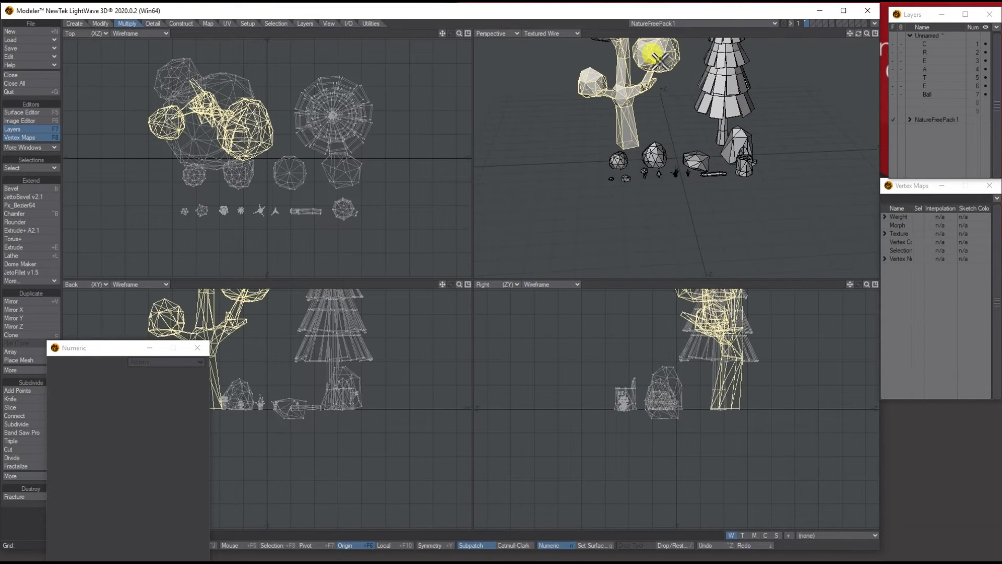
{"action": "left_click_drag", "start_coordinate": [851, 32], "coordinate": [583, 94]}
{"action": "left_click_drag", "start_coordinate": [858, 33], "coordinate": [859, 33]}
{"action": "key", "text": "bracketright"}
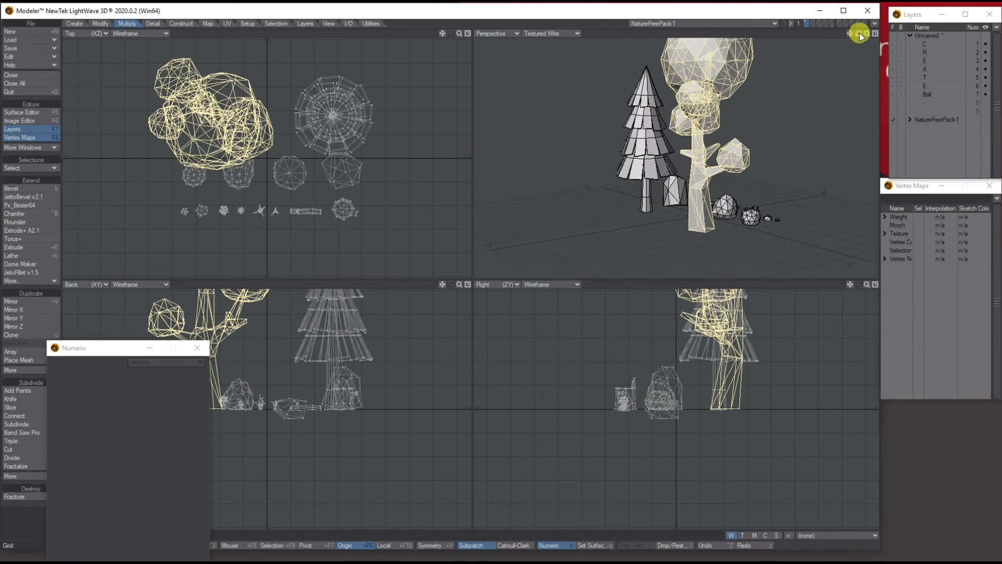
{"action": "key", "text": "x"}
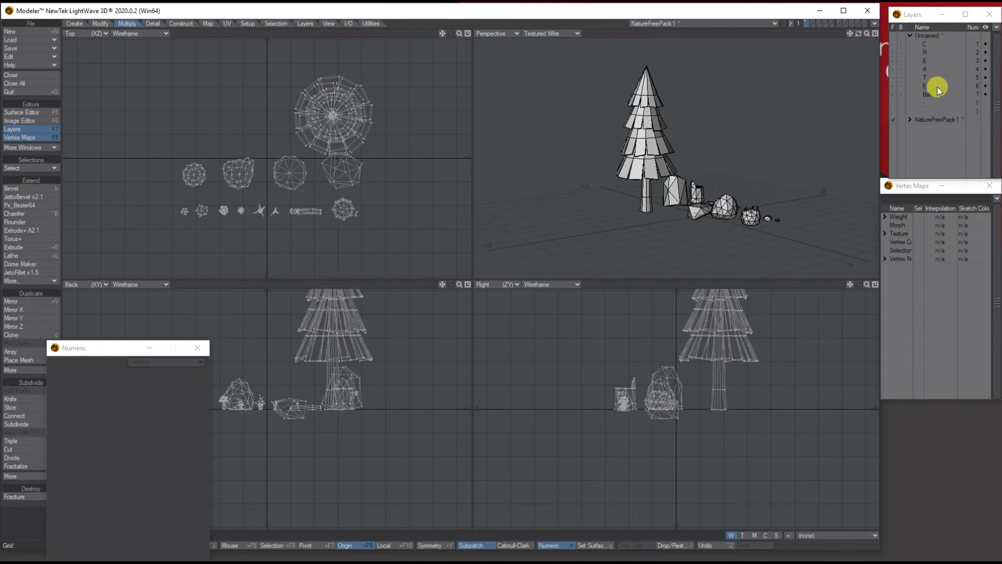
Paste the tree into empty layer 8 of the unnamed object, show Ball as background, and close the numeric window.
{"action": "left_click", "coordinate": [928, 102]}
{"action": "key", "text": "ctrl+v"}
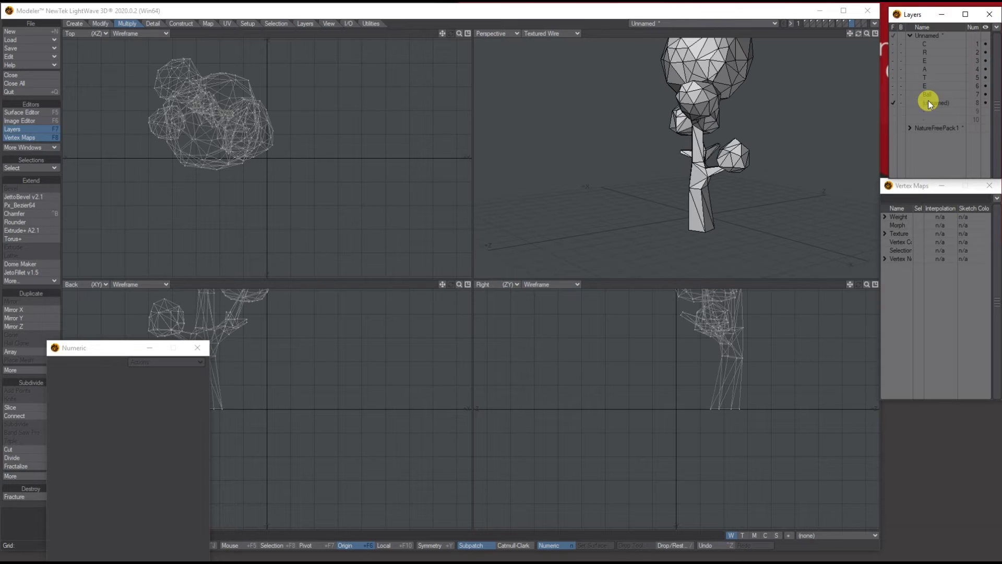
{"action": "left_click", "coordinate": [901, 94]}
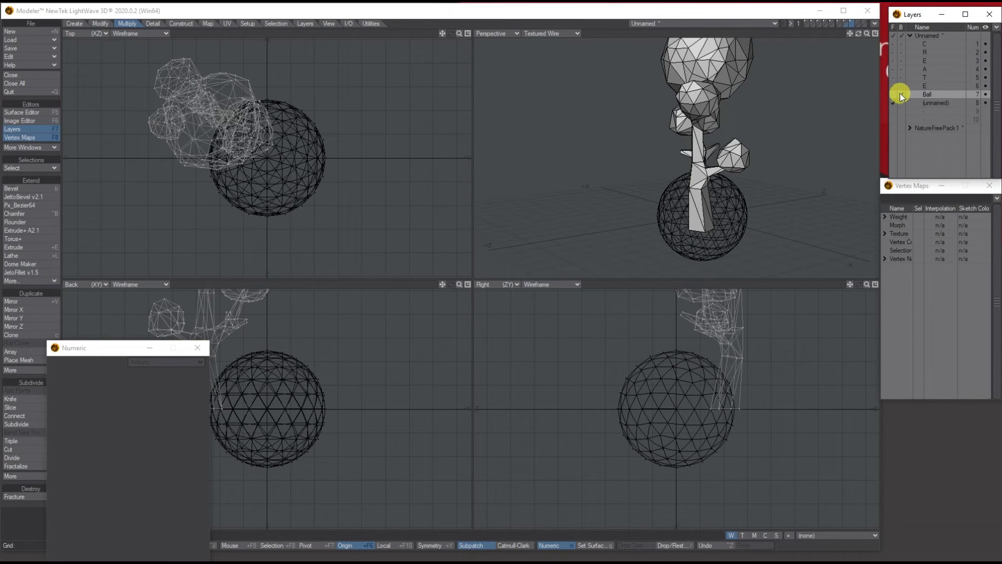
{"action": "left_click_drag", "start_coordinate": [866, 33], "coordinate": [867, 34]}
{"action": "left_click", "coordinate": [197, 348]}
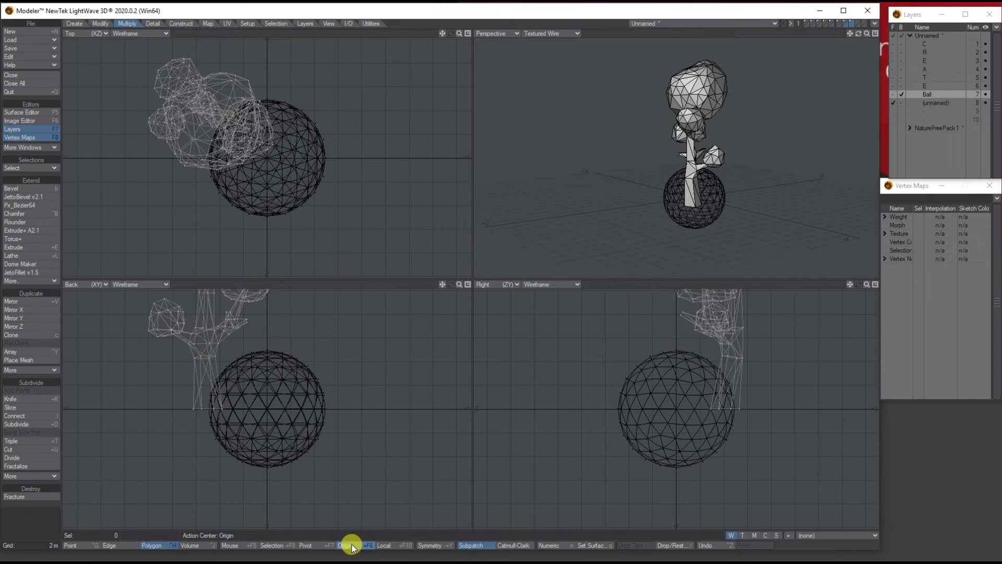
Scale the tree down to about 17% around the origin with the Size tool.
{"action": "left_click", "coordinate": [100, 24]}
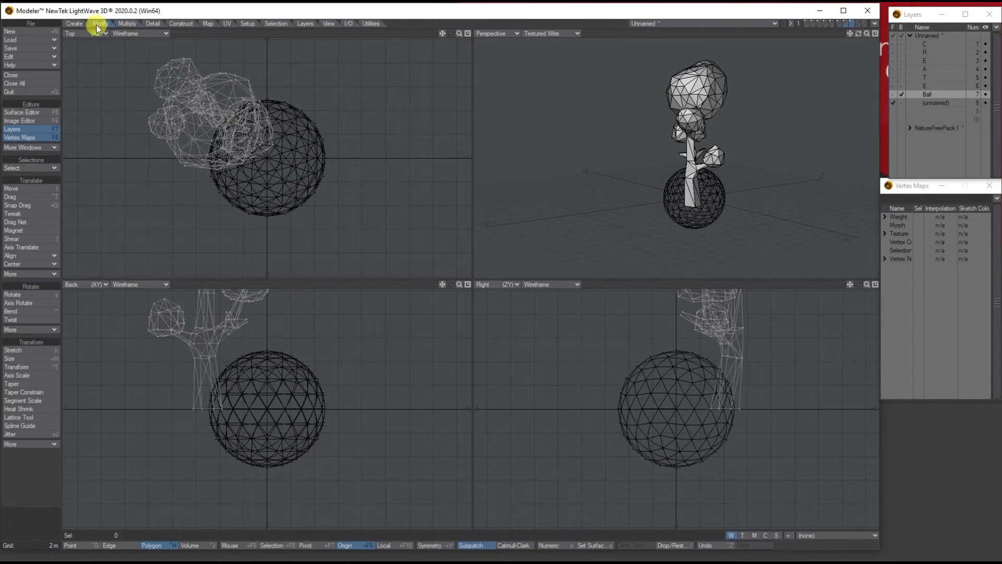
{"action": "left_click", "coordinate": [32, 358]}
{"action": "left_click_drag", "start_coordinate": [207, 376], "coordinate": [156, 376]}
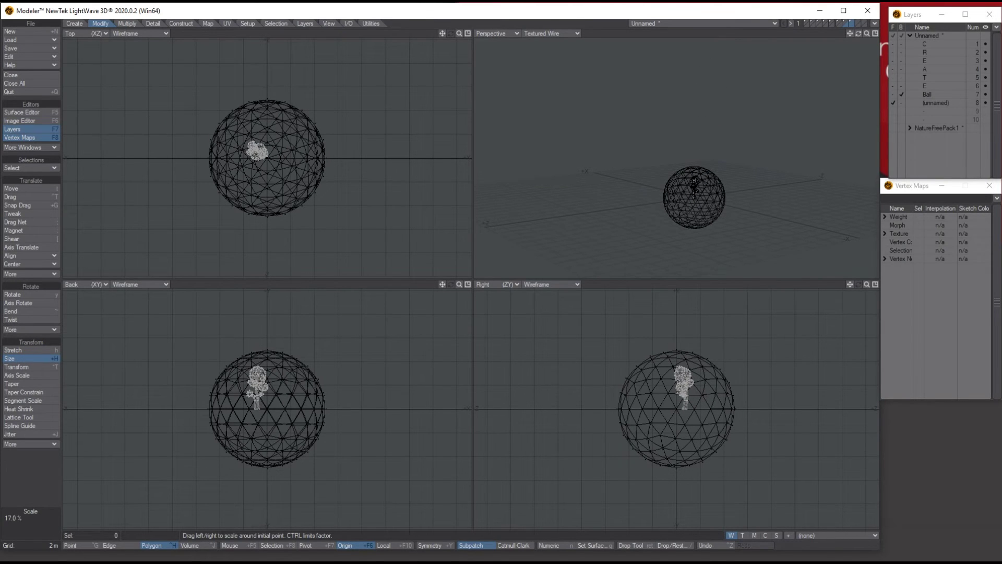
Set the action center to Mouse and move the tree nearer the ball's center, with the trunk base slightly below the origin.
{"action": "left_click_drag", "start_coordinate": [459, 285], "coordinate": [387, 467]}
{"action": "left_click", "coordinate": [236, 545]}
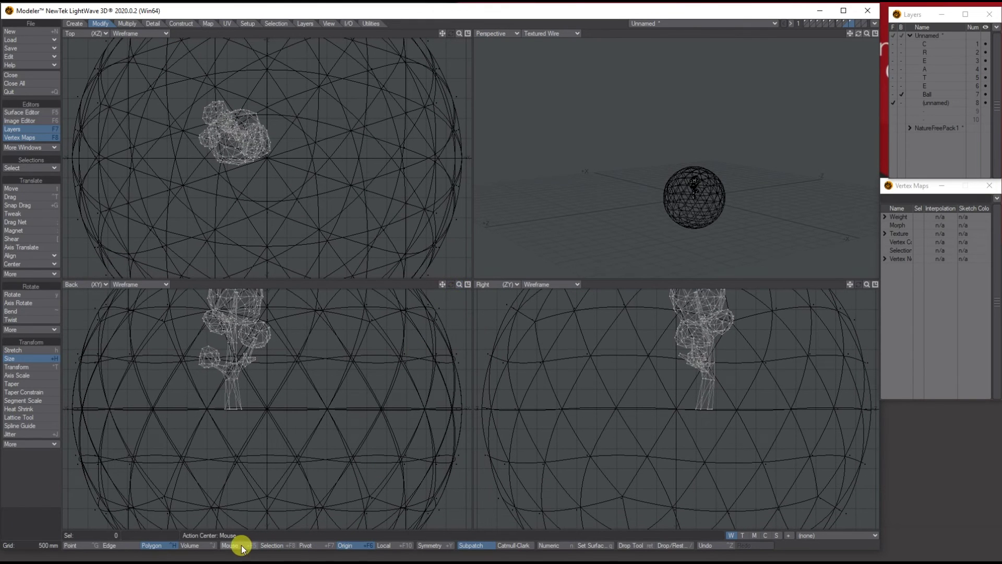
{"action": "key", "text": "t"}
{"action": "left_click_drag", "start_coordinate": [233, 394], "coordinate": [253, 401]}
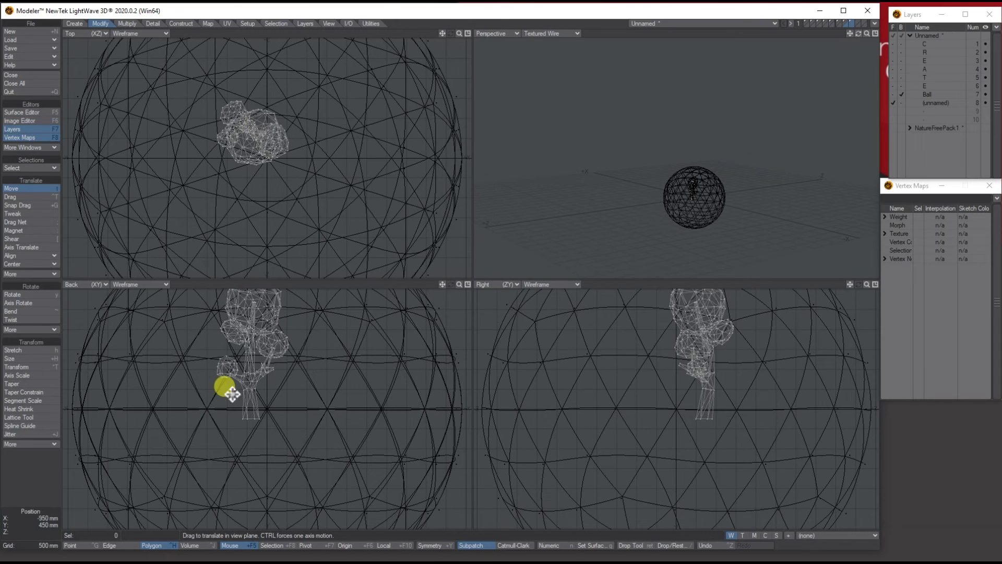
Make Ball the foreground layer with tree layer 8 as background, and switch to a single perspective view fitted to the ball.
{"action": "left_click", "coordinate": [927, 94]}
{"action": "left_click", "coordinate": [902, 103]}
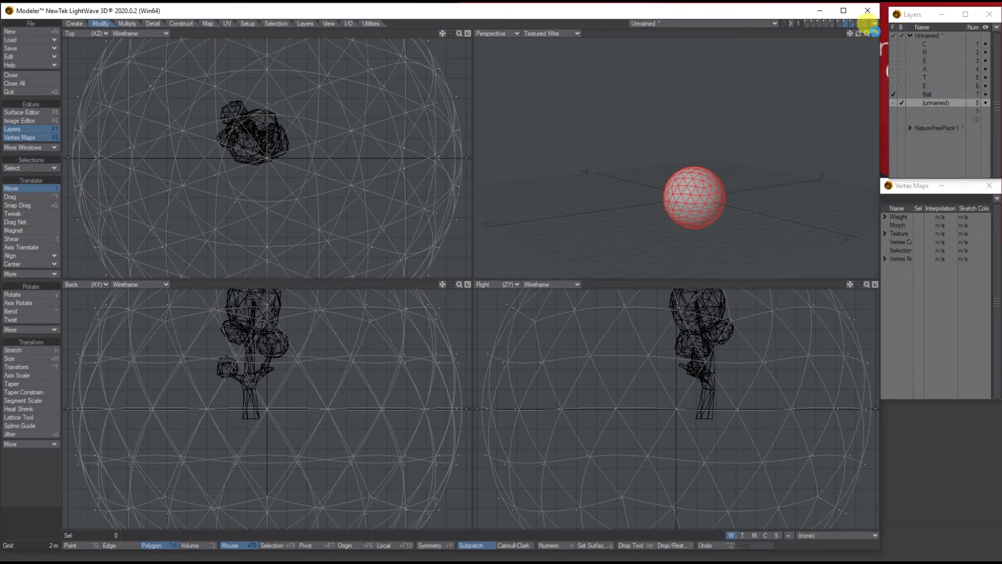
{"action": "left_click", "coordinate": [875, 32]}
{"action": "key", "text": "a"}
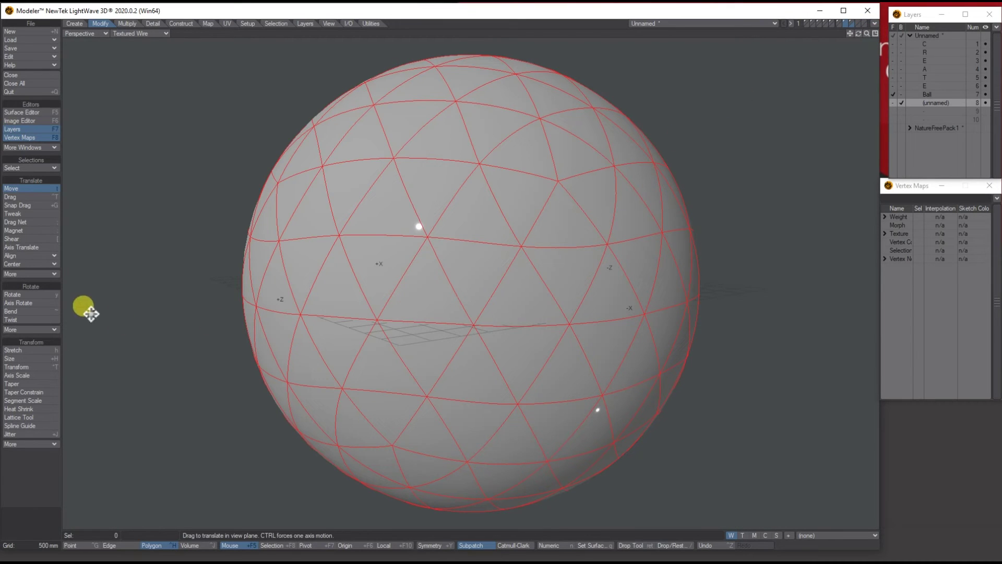
Start Place Mesh and place individual trees by hand across the front and upper part of the ball.
{"action": "left_click", "coordinate": [126, 24]}
{"action": "left_click", "coordinate": [42, 360]}
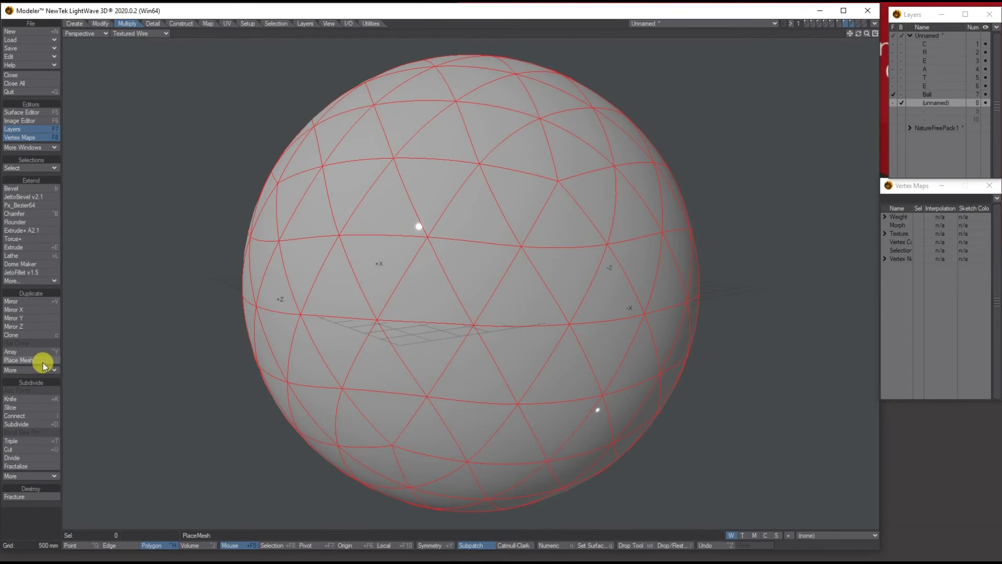
{"action": "mouse_move", "coordinate": [387, 203]}
{"action": "left_mouse_down"}
{"action": "mouse_move", "coordinate": [317, 277]}
{"action": "mouse_move", "coordinate": [349, 242]}
{"action": "mouse_move", "coordinate": [343, 224]}
{"action": "mouse_move", "coordinate": [360, 225]}
{"action": "left_mouse_up"}
{"action": "left_click_drag", "start_coordinate": [867, 33], "coordinate": [809, 33]}
{"action": "left_click", "coordinate": [510, 225]}
{"action": "left_click", "coordinate": [421, 284]}
{"action": "left_click", "coordinate": [529, 346]}
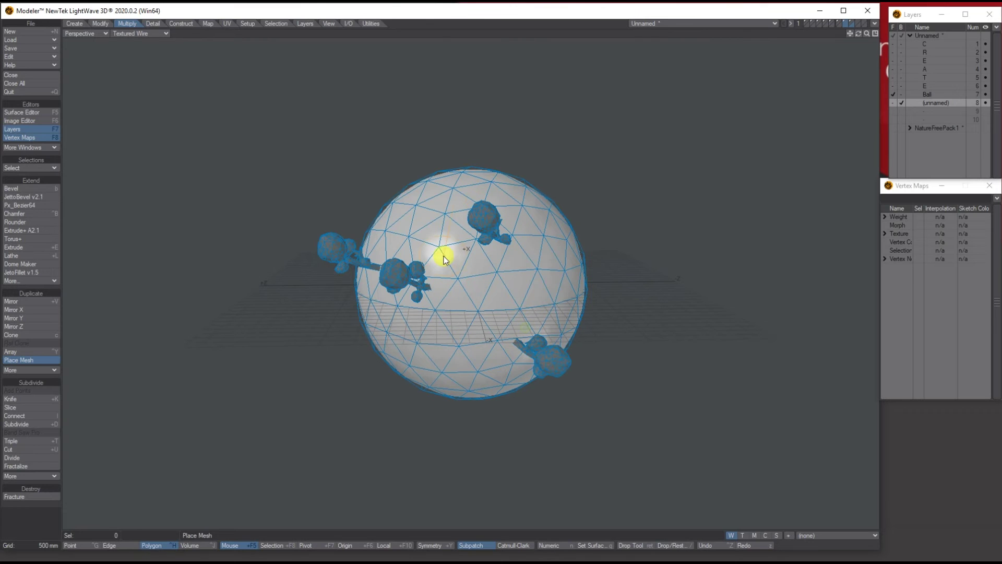
{"action": "left_click", "coordinate": [444, 257]}
{"action": "left_click", "coordinate": [442, 194]}
{"action": "left_click", "coordinate": [523, 211]}
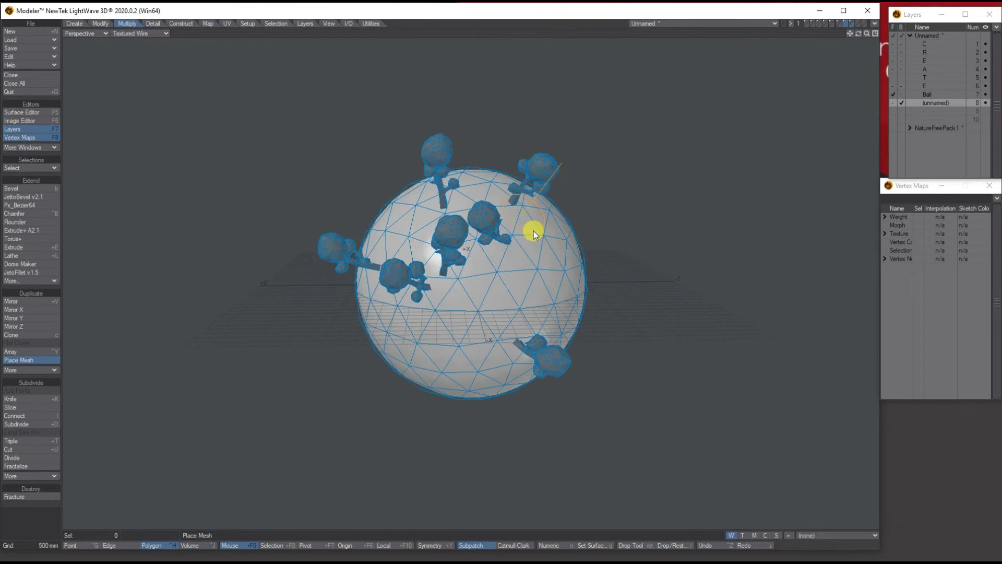
Place more trees by hand on the lower front and the neighboring side of the ball.
{"action": "left_click", "coordinate": [431, 338]}
{"action": "left_click", "coordinate": [488, 291]}
{"action": "mouse_move", "coordinate": [860, 34]}
{"action": "left_mouse_down"}
{"action": "mouse_move", "coordinate": [835, 34]}
{"action": "mouse_move", "coordinate": [908, 34]}
{"action": "mouse_move", "coordinate": [882, 21]}
{"action": "mouse_move", "coordinate": [913, 10]}
{"action": "mouse_move", "coordinate": [859, 33]}
{"action": "left_mouse_up"}
{"action": "left_click", "coordinate": [480, 329]}
{"action": "left_click", "coordinate": [408, 235]}
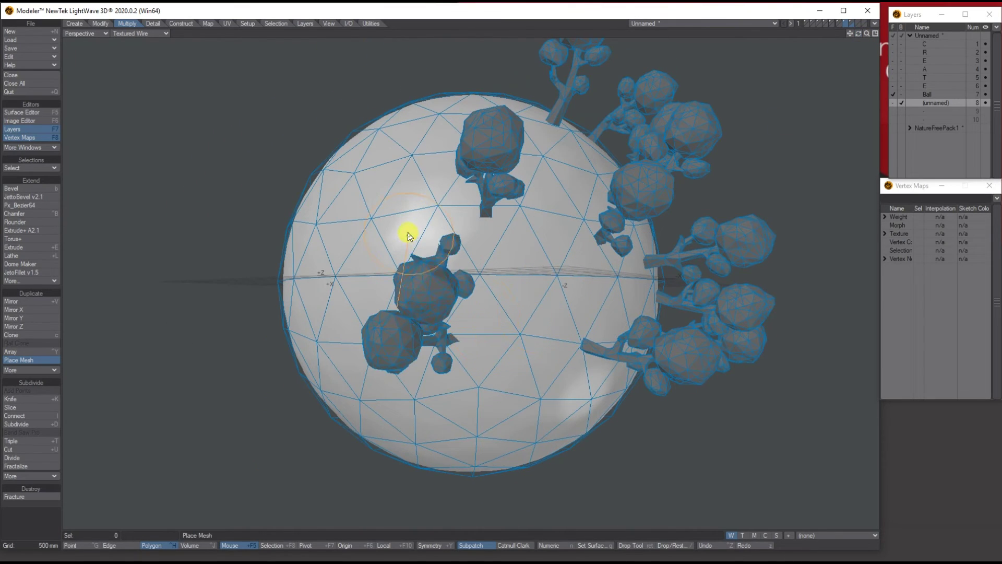
{"action": "left_click", "coordinate": [419, 139]}
{"action": "left_click_drag", "start_coordinate": [346, 205], "coordinate": [365, 185]}
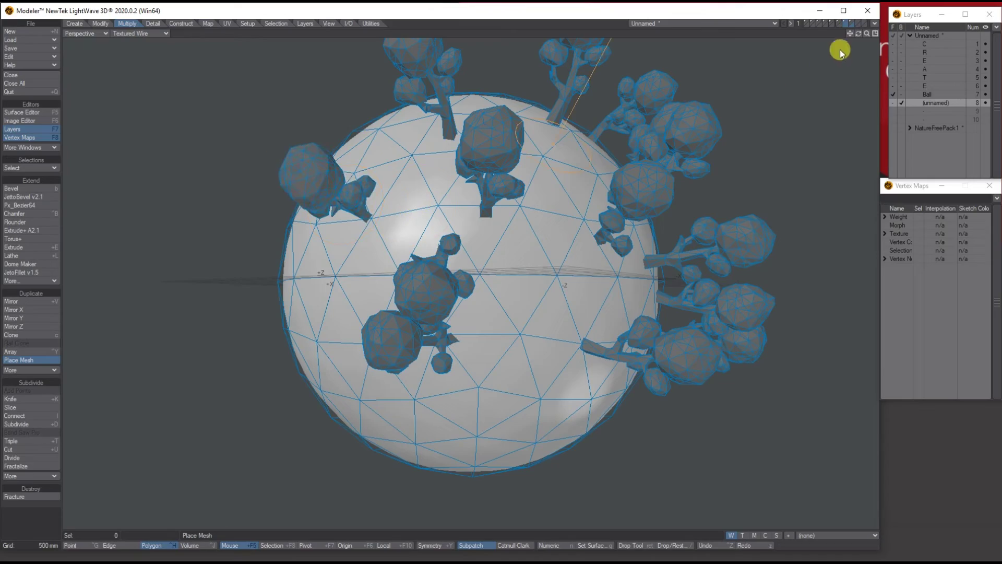
Drop Place Mesh and undo the hand-placed trees.
{"action": "key", "text": "space"}
{"action": "left_click_drag", "start_coordinate": [858, 33], "coordinate": [859, 34]}
{"action": "key", "text": "ctrl+z"}
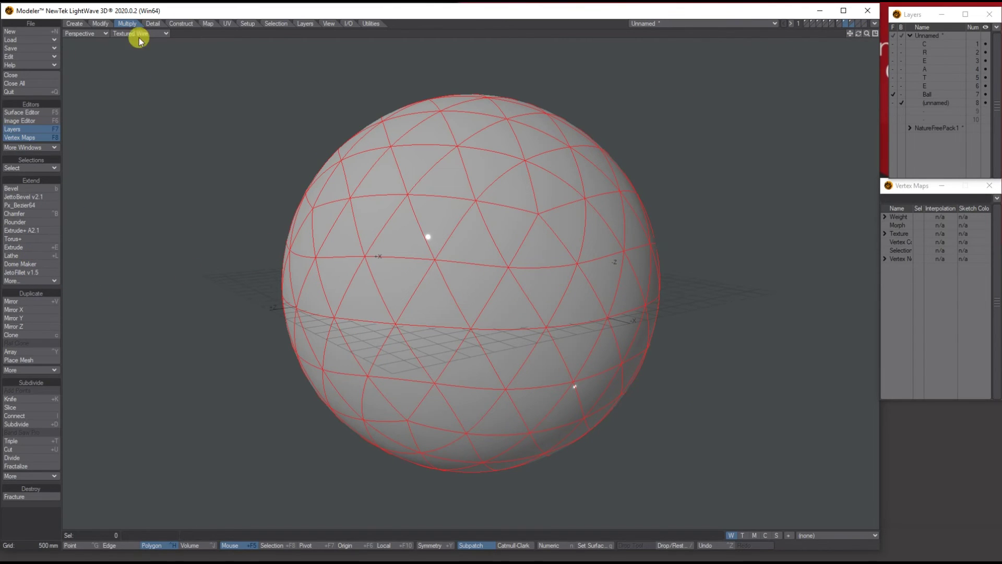
Populate the ball with trees using Place Mesh, with Random Pitch 0°, Random Heading 0° and Random Scale 100%.
{"action": "left_click", "coordinate": [20, 360]}
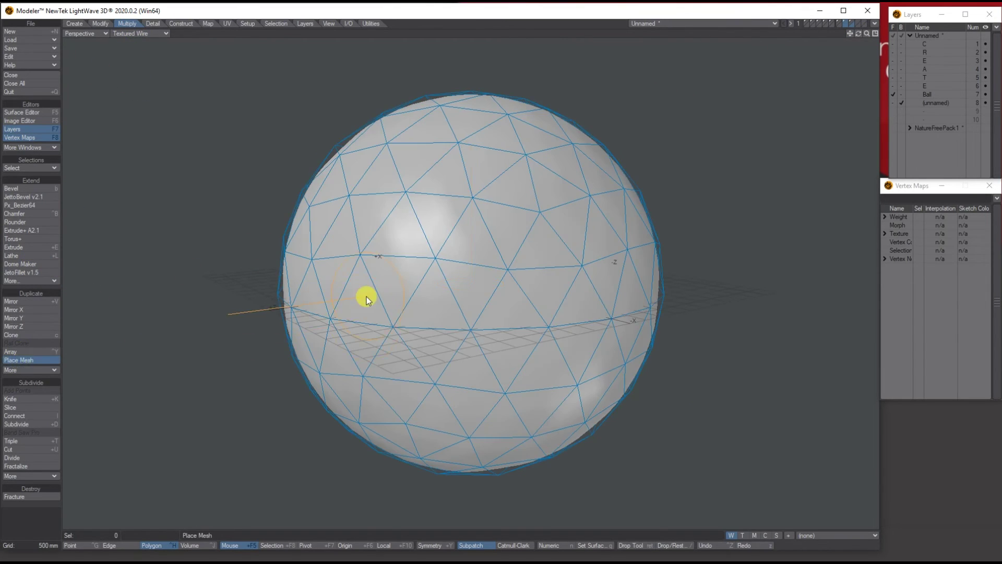
{"action": "key", "text": "n"}
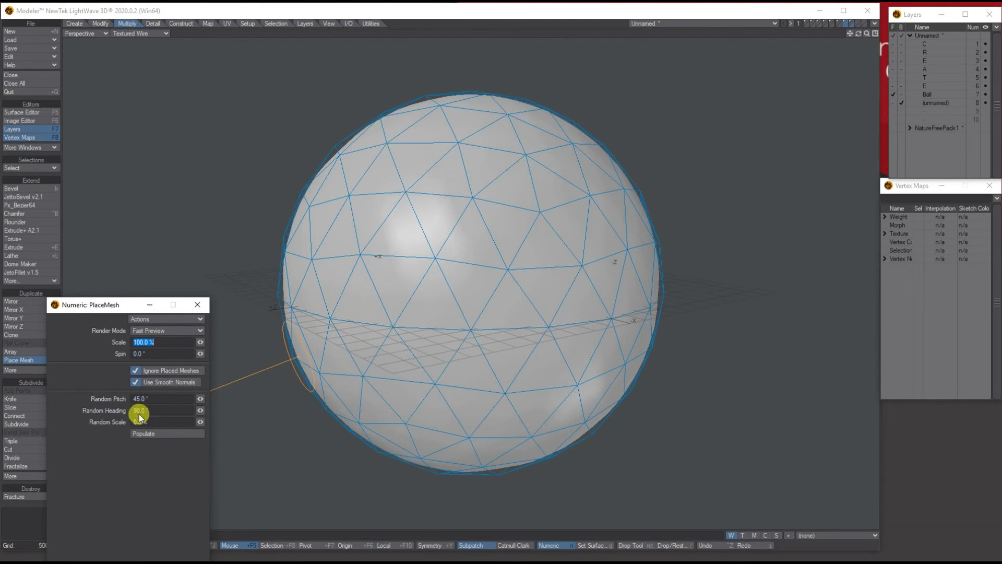
{"action": "left_click_drag", "start_coordinate": [157, 398], "coordinate": [110, 406]}
{"action": "type", "text": "00"}
{"action": "left_click", "coordinate": [171, 424]}
{"action": "type", "text": "10"}
{"action": "left_click", "coordinate": [149, 433]}
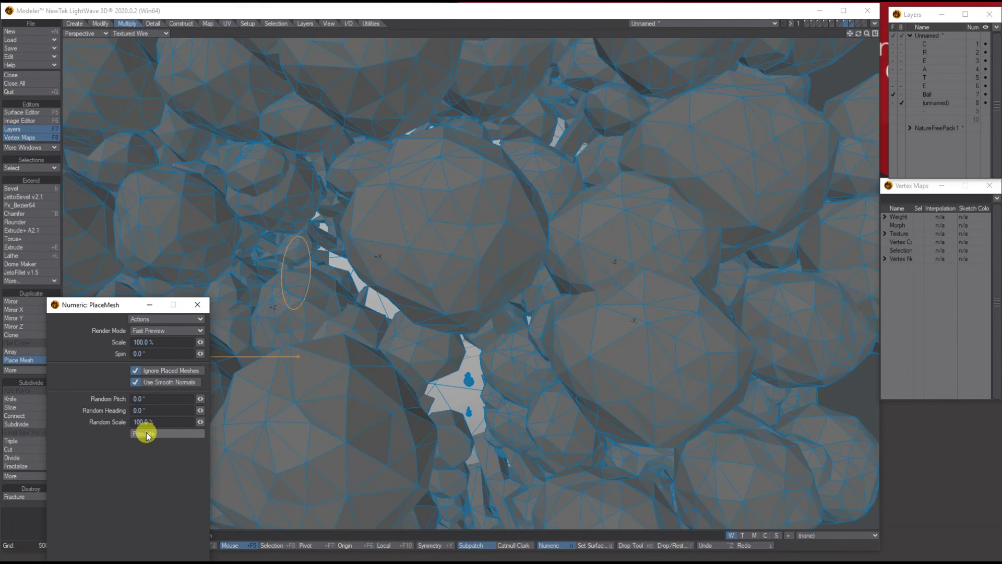
Close the numeric window, apply the tree population, and inspect the tree-covered ball from several sides.
{"action": "left_click_drag", "start_coordinate": [866, 34], "coordinate": [798, 33]}
{"action": "left_click_drag", "start_coordinate": [862, 35], "coordinate": [862, 35]}
{"action": "left_click", "coordinate": [198, 303]}
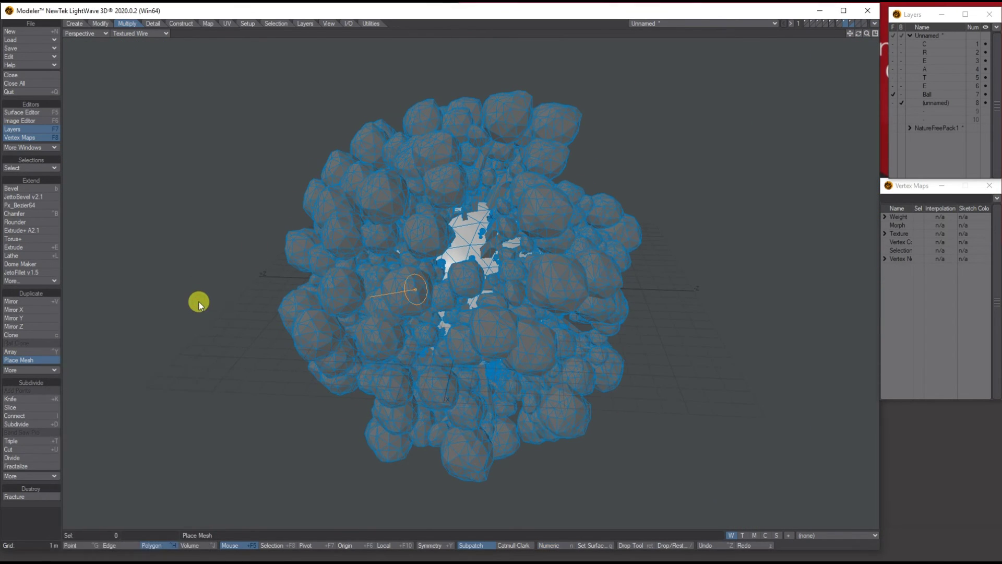
{"action": "key", "text": "Return"}
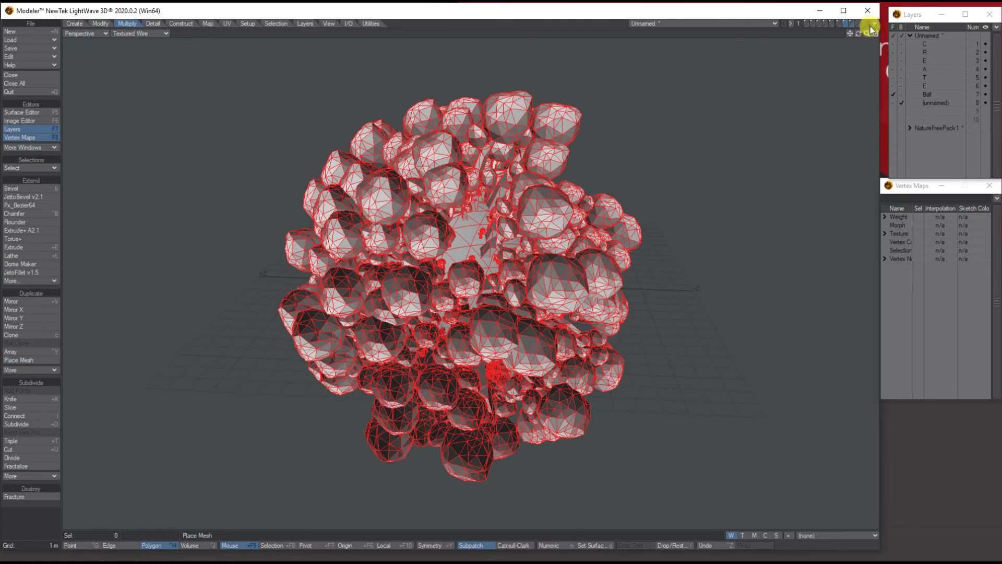
{"action": "left_click_drag", "start_coordinate": [862, 36], "coordinate": [858, 34]}
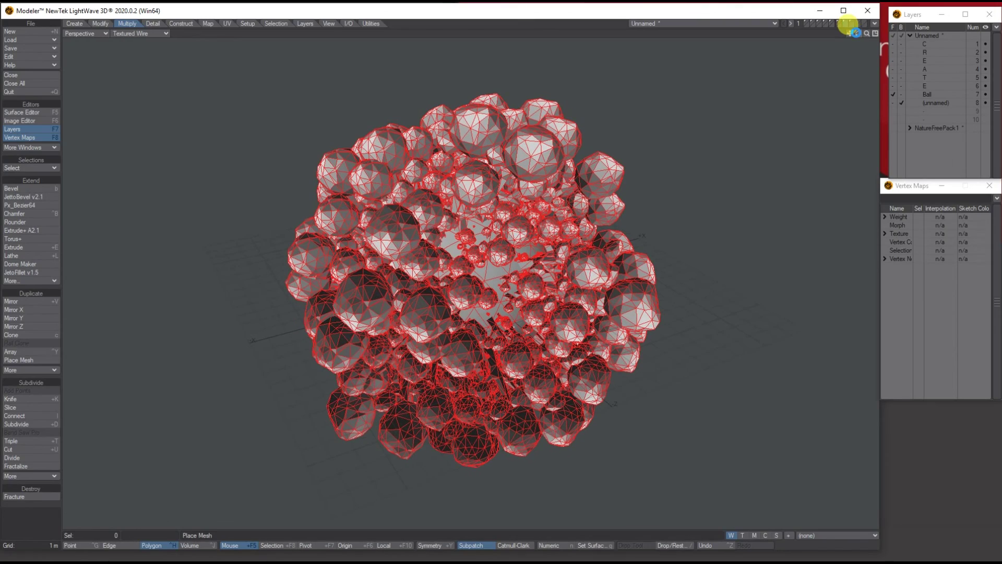
{"action": "left_click_drag", "start_coordinate": [849, 34], "coordinate": [860, 31]}
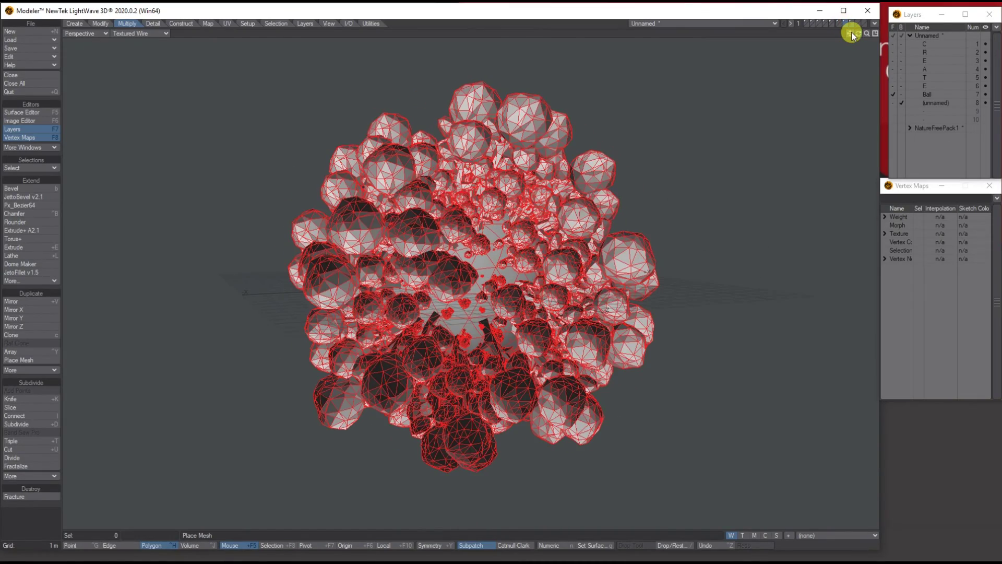
{"action": "mouse_move", "coordinate": [858, 33]}
{"action": "left_mouse_down"}
{"action": "mouse_move", "coordinate": [875, 34]}
{"action": "mouse_move", "coordinate": [858, 33]}
{"action": "left_mouse_up"}
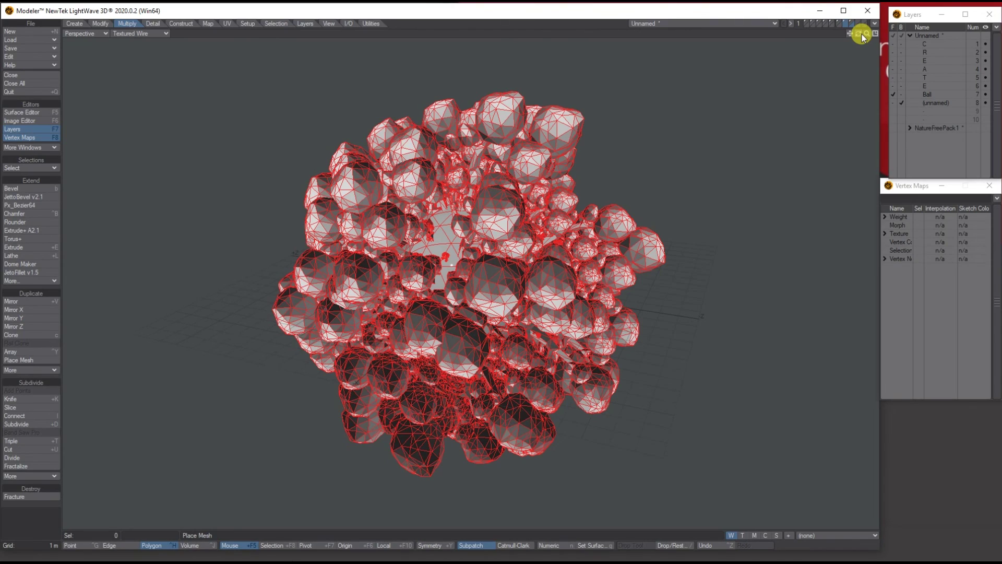
{"action": "mouse_move", "coordinate": [858, 34]}
{"action": "left_mouse_down"}
{"action": "mouse_move", "coordinate": [883, 34]}
{"action": "mouse_move", "coordinate": [858, 31]}
{"action": "left_mouse_up"}
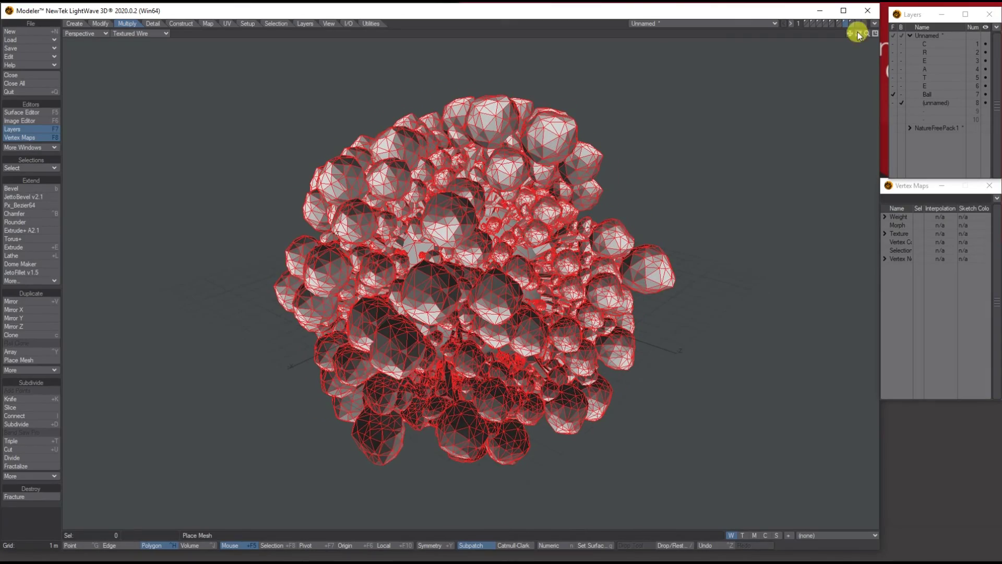